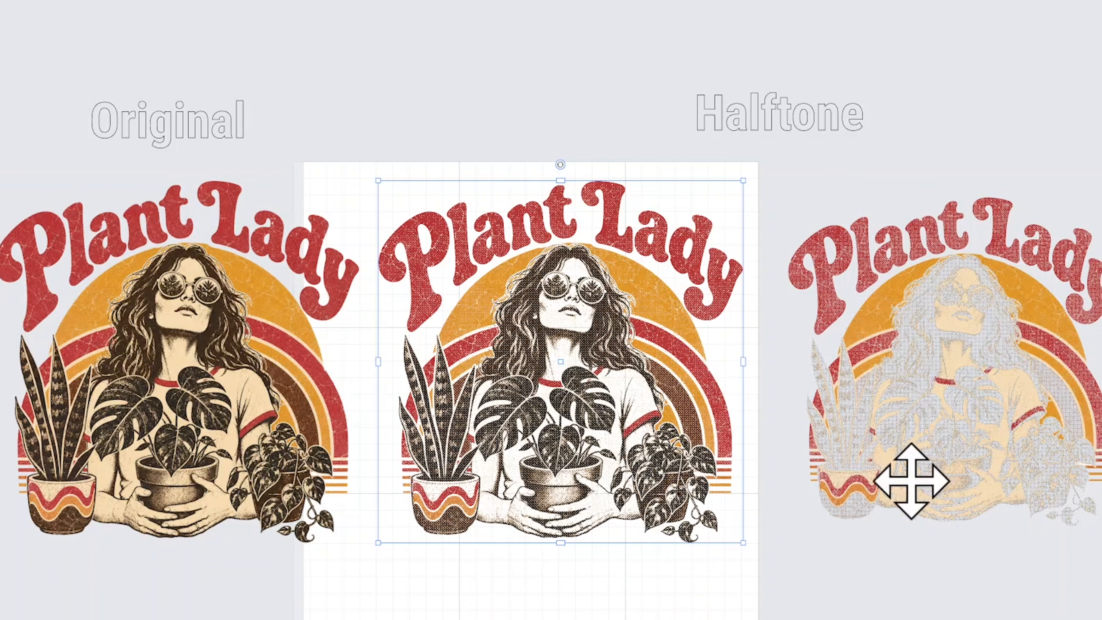
{"action": "left_click", "coordinate": [1046, 371]}
{"action": "left_click", "coordinate": [1022, 460]}
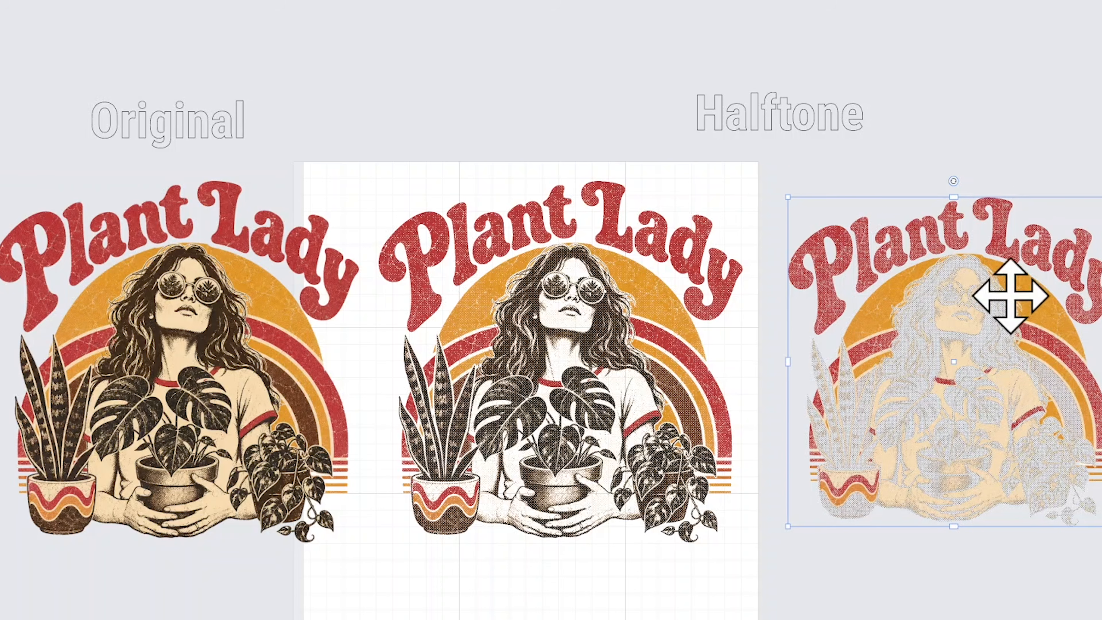
{"action": "mouse_move", "coordinate": [1009, 264]}
{"action": "left_mouse_down"}
{"action": "mouse_move", "coordinate": [1012, 247]}
{"action": "mouse_move", "coordinate": [1011, 257]}
{"action": "left_mouse_up"}
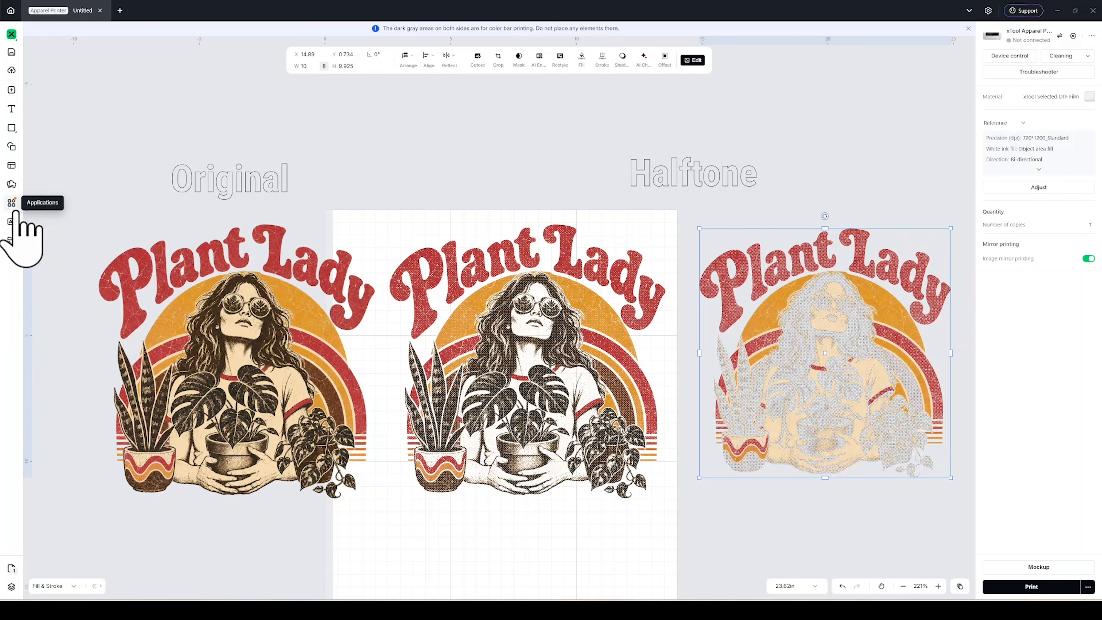
- Open the Halftone maker from the applications library
{"action": "left_click", "coordinate": [60, 194]}
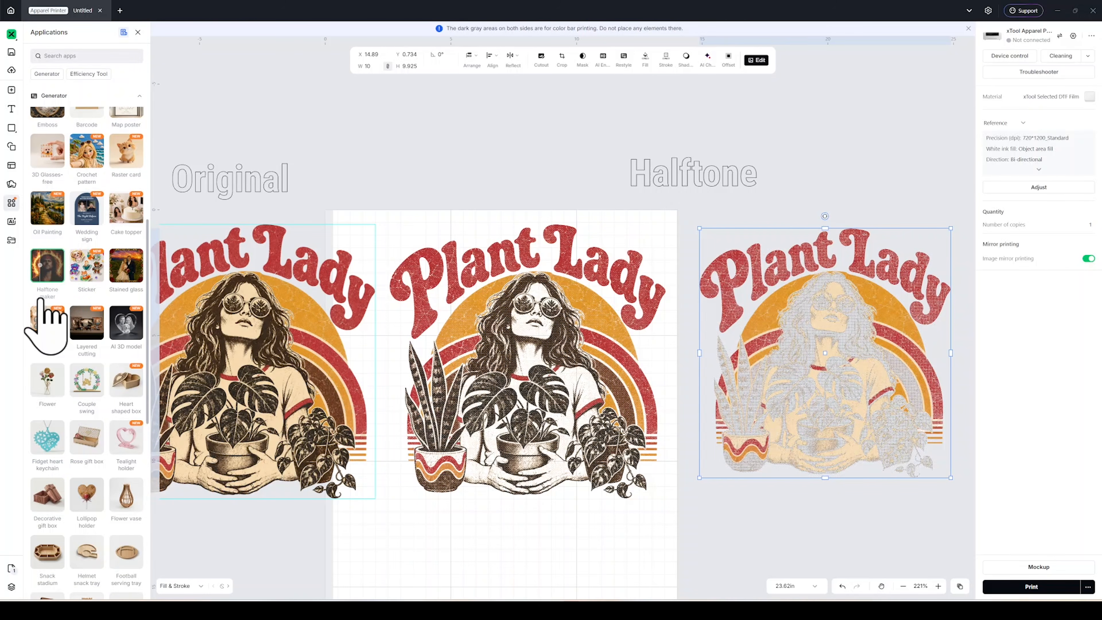
{"action": "mouse_move", "coordinate": [45, 303]}
{"action": "mouse_move", "coordinate": [48, 282]}
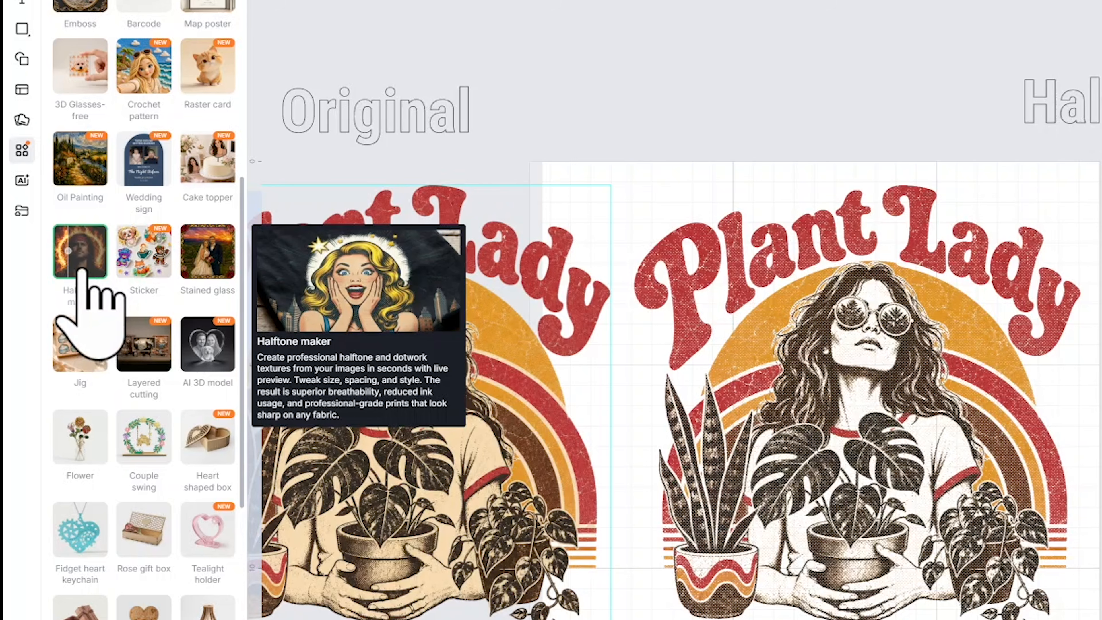
{"action": "left_click", "coordinate": [82, 270]}
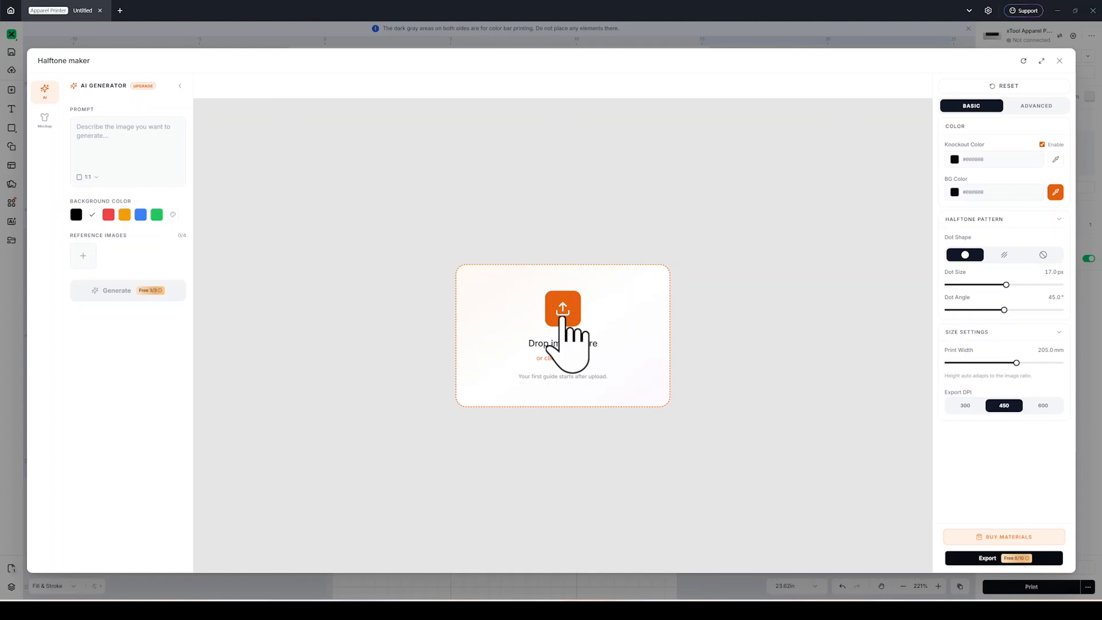
- Upload the Plant Lady image "Untitled Project - illustrationImage (29)" from the Garden folder into the Halftone maker
{"action": "left_click", "coordinate": [563, 325]}
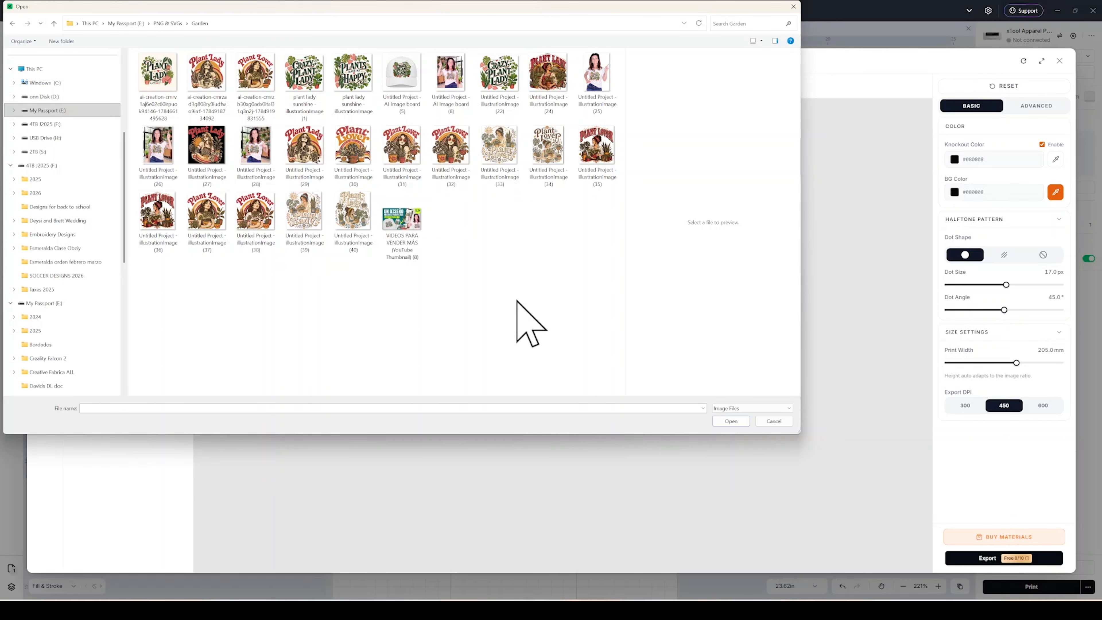
{"action": "left_click", "coordinate": [322, 158]}
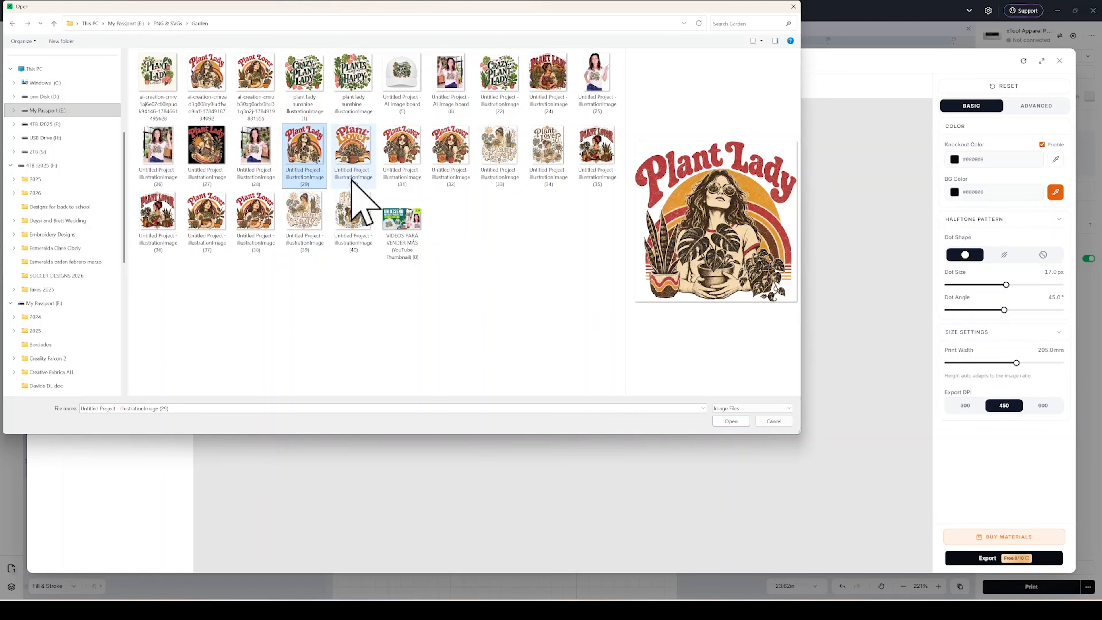
{"action": "left_click", "coordinate": [735, 425]}
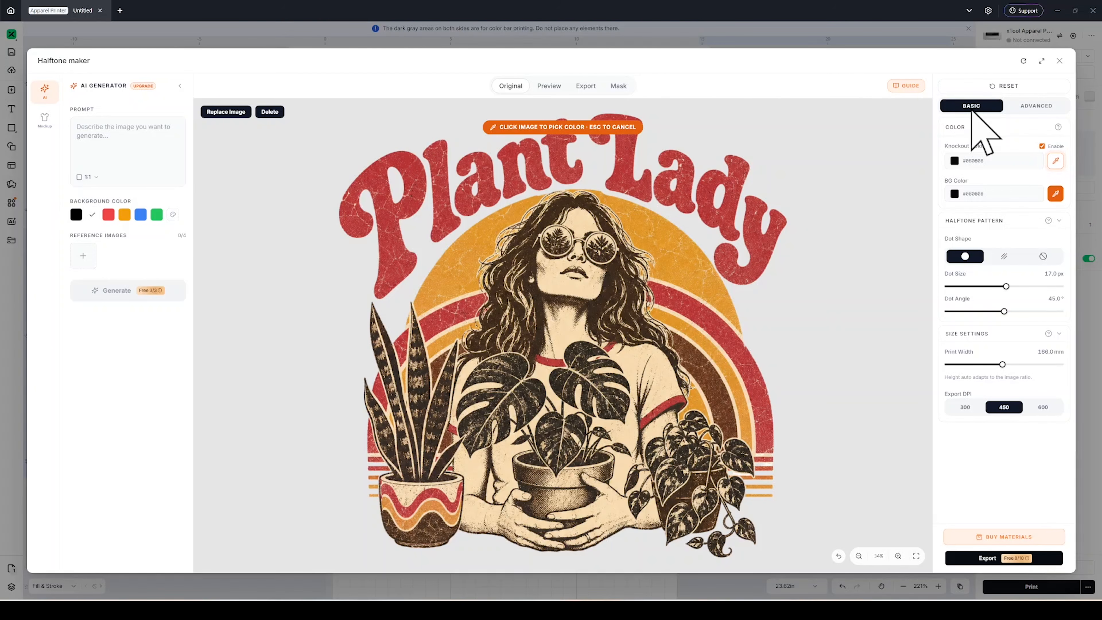
- Compare the basic and advanced halftone settings, cancelling the active color picking, and return to the basic settings
{"action": "left_click", "coordinate": [1029, 108]}
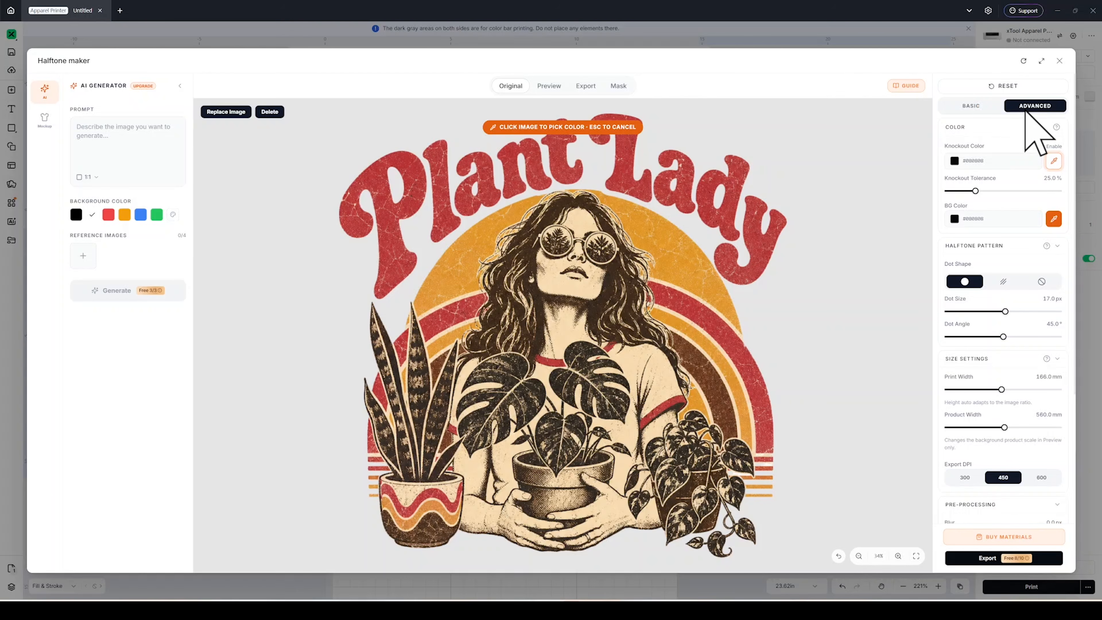
{"action": "left_click", "coordinate": [973, 107]}
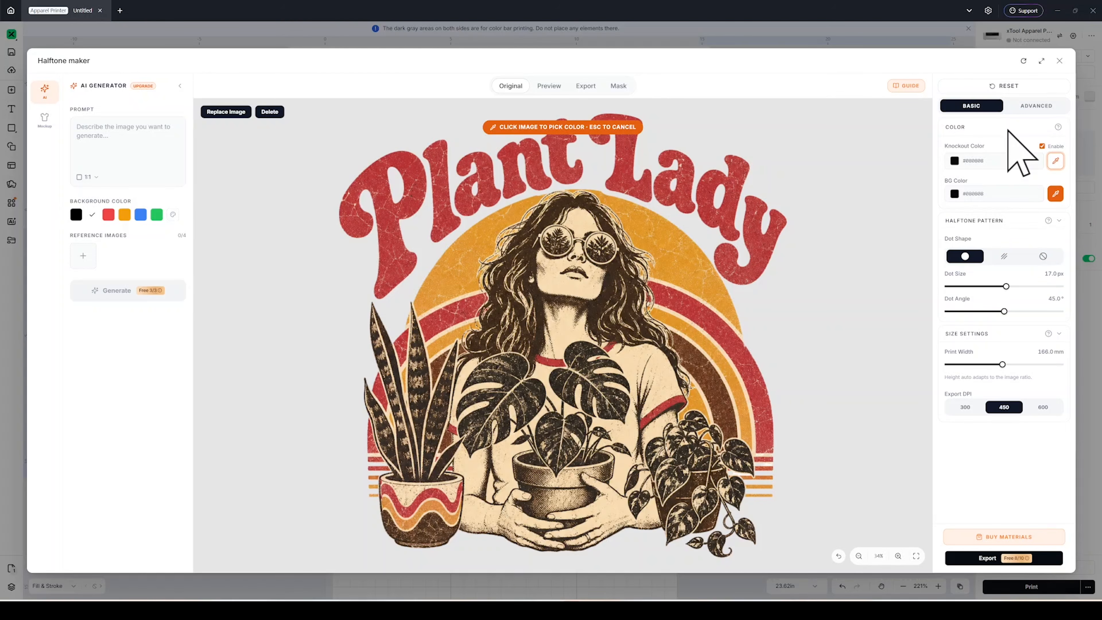
{"action": "key", "text": "Escape"}
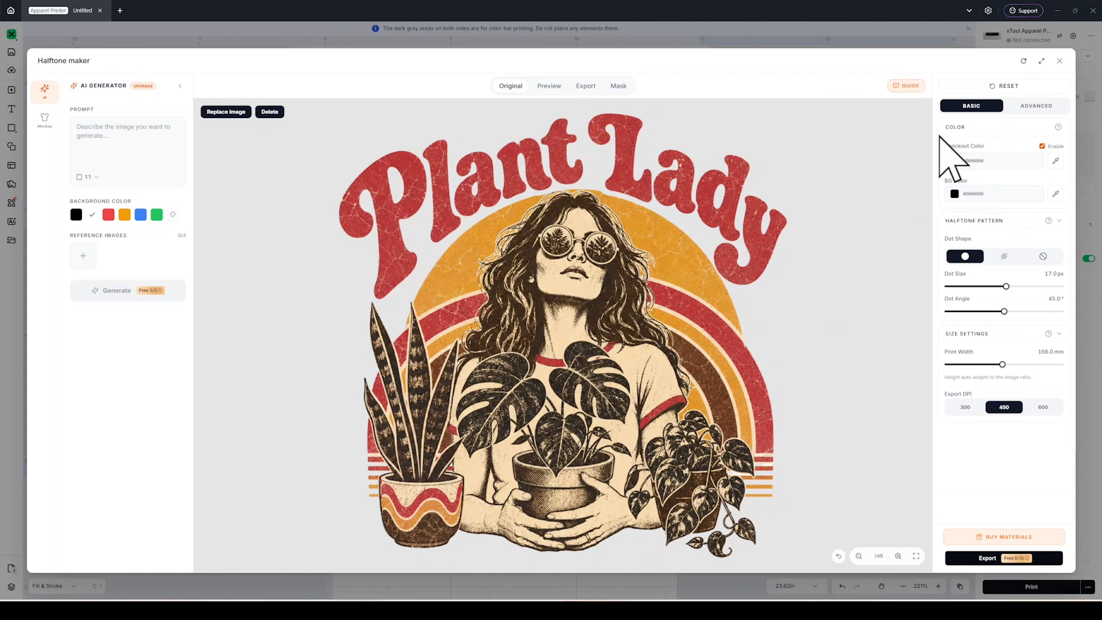
{"action": "left_click", "coordinate": [1036, 108]}
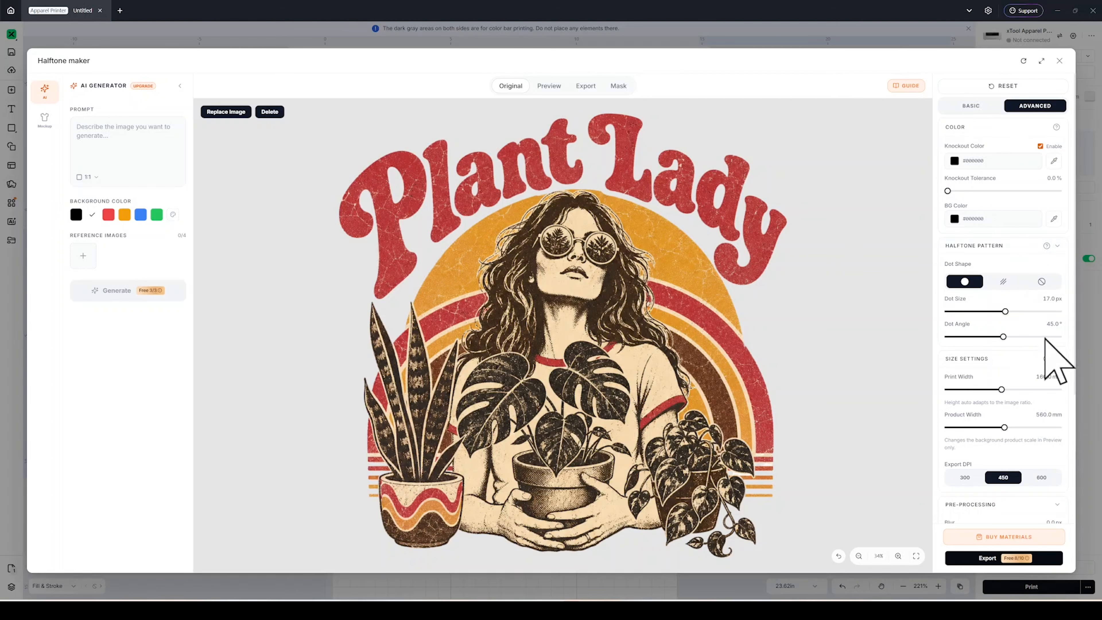
{"action": "left_click", "coordinate": [971, 107]}
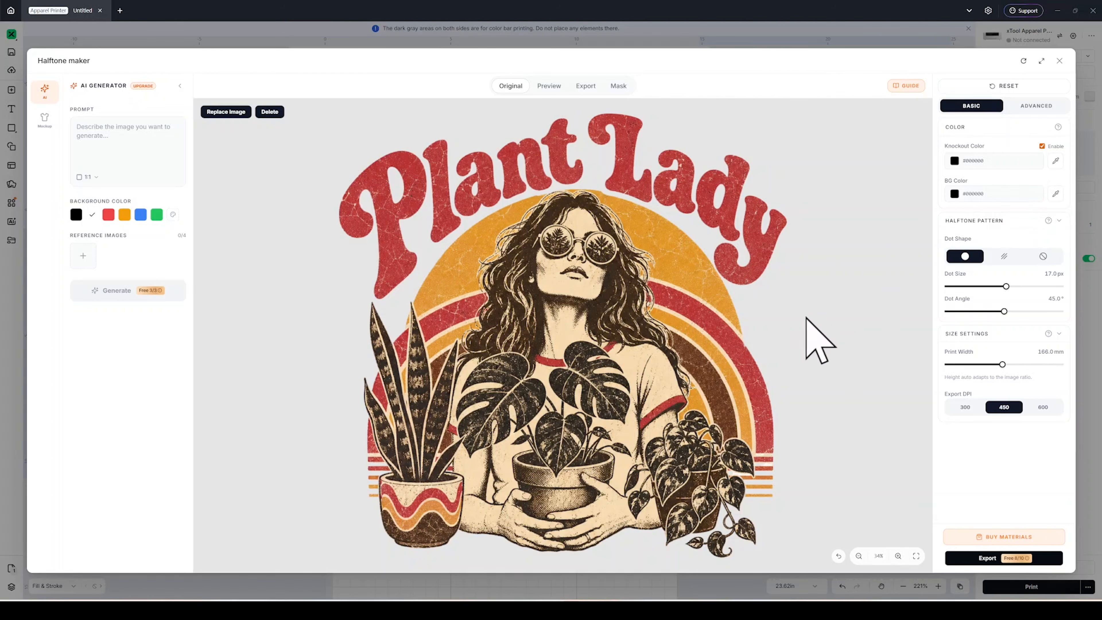
- Pick the red of the Plant Lady lettering (#B23838) from the image as the knockout color
{"action": "left_click", "coordinate": [1056, 162]}
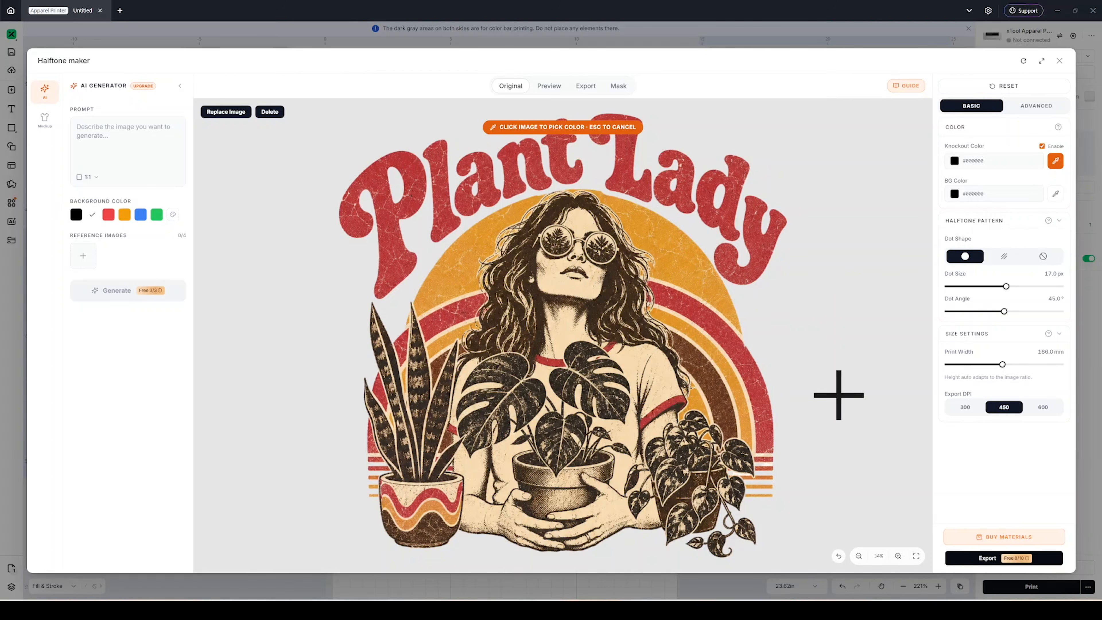
{"action": "left_click", "coordinate": [769, 246]}
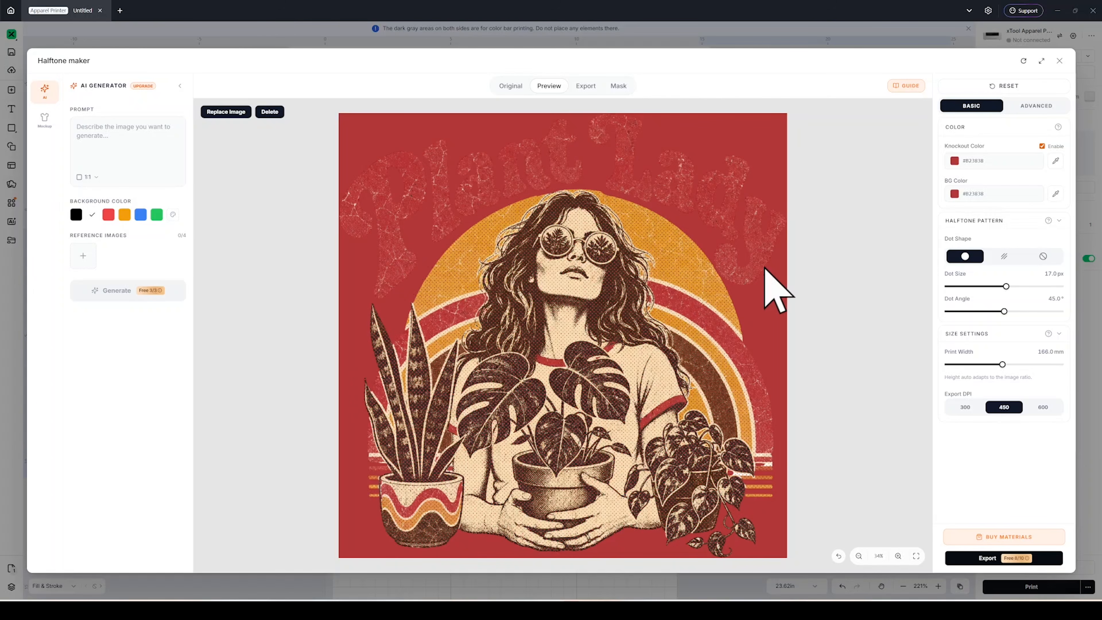
{"action": "left_click", "coordinate": [1056, 160]}
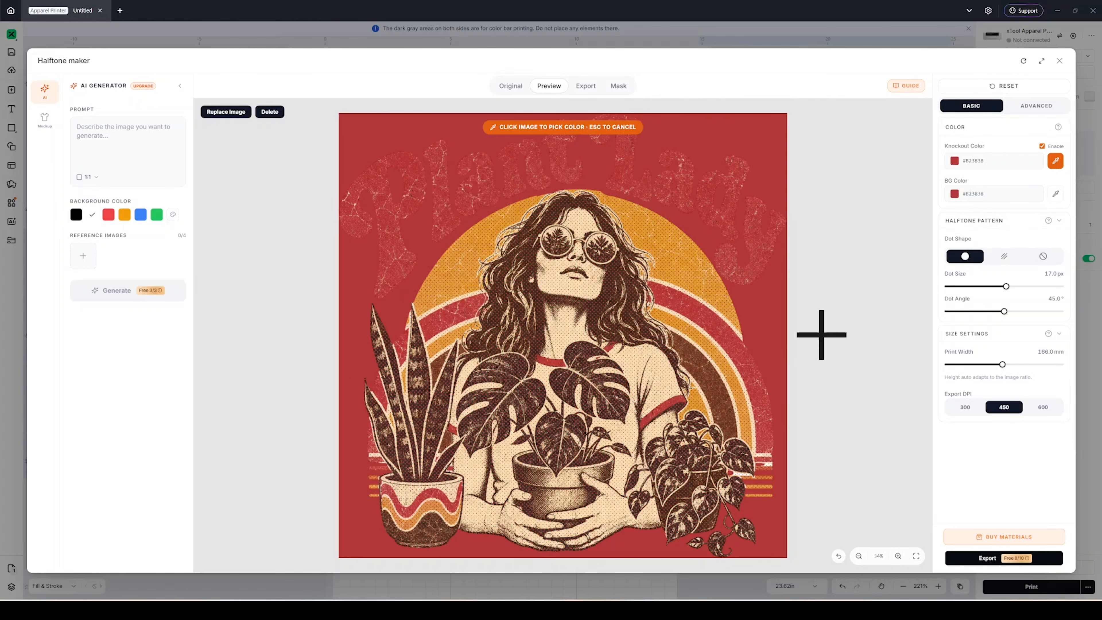
{"action": "key", "text": "Escape"}
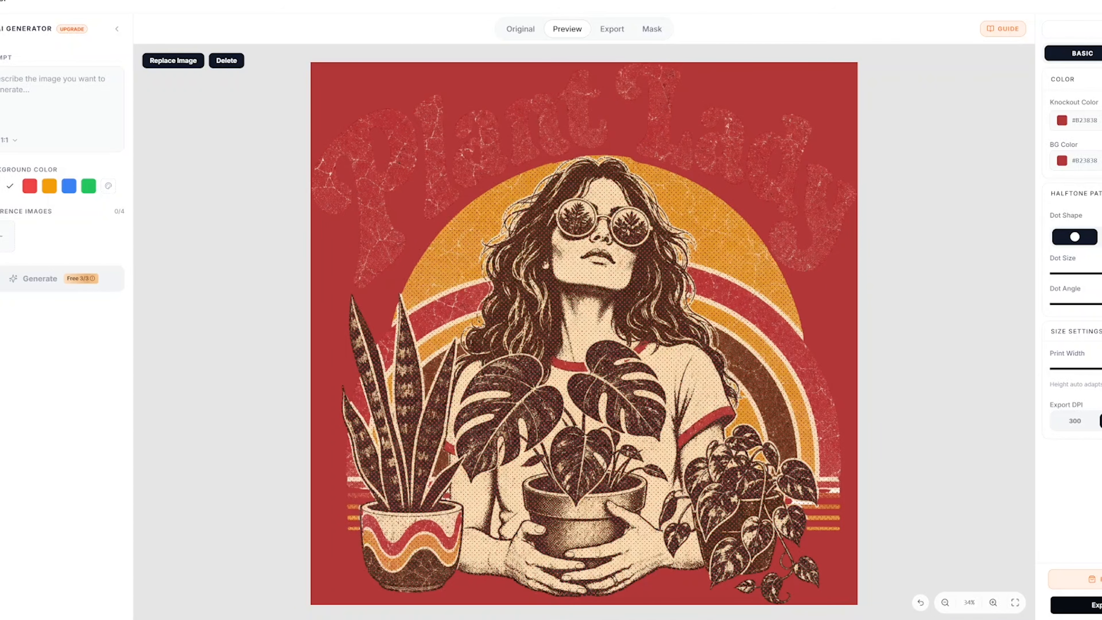
- Pick the orange of the arch (#DE9531) as the knockout color and set the background color to near-white #FAFAFA
{"action": "left_click", "coordinate": [1101, 120]}
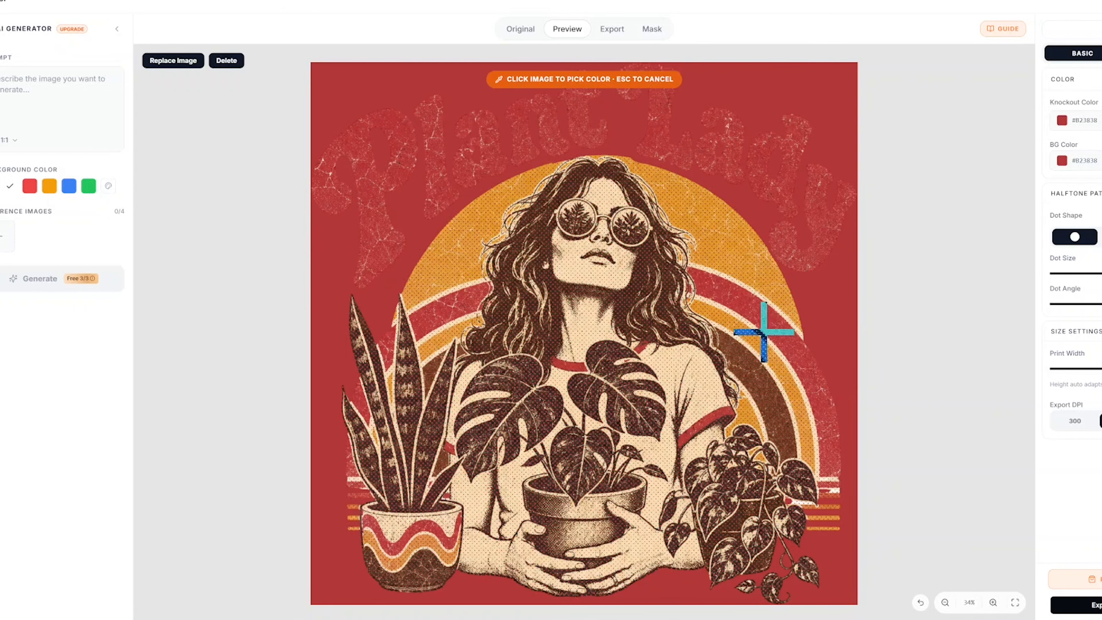
{"action": "left_click", "coordinate": [729, 243]}
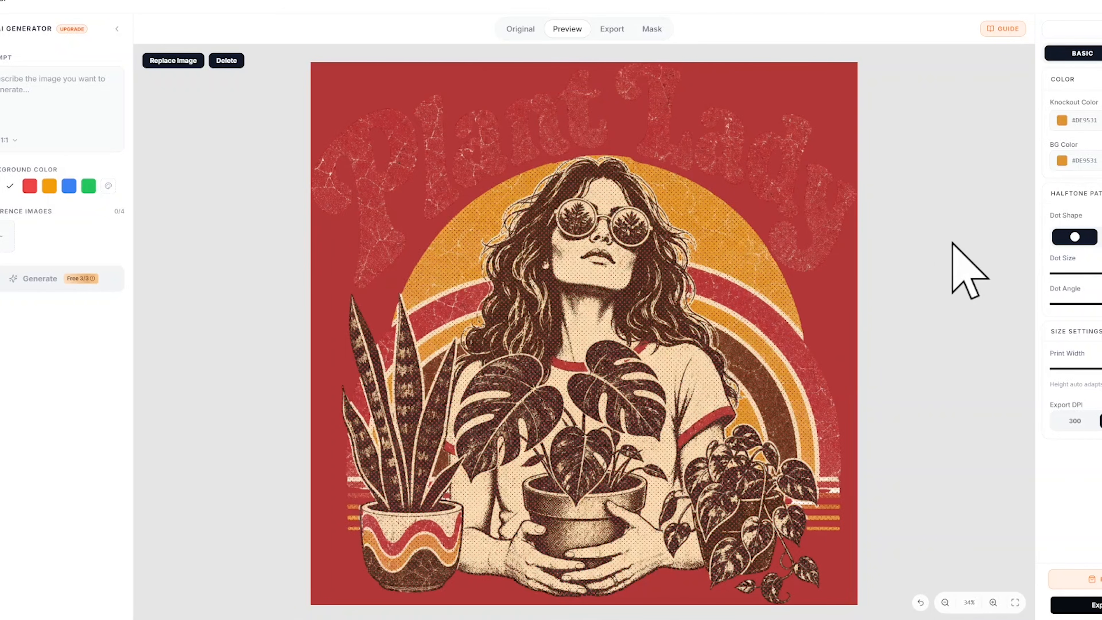
{"action": "left_click", "coordinate": [1055, 161]}
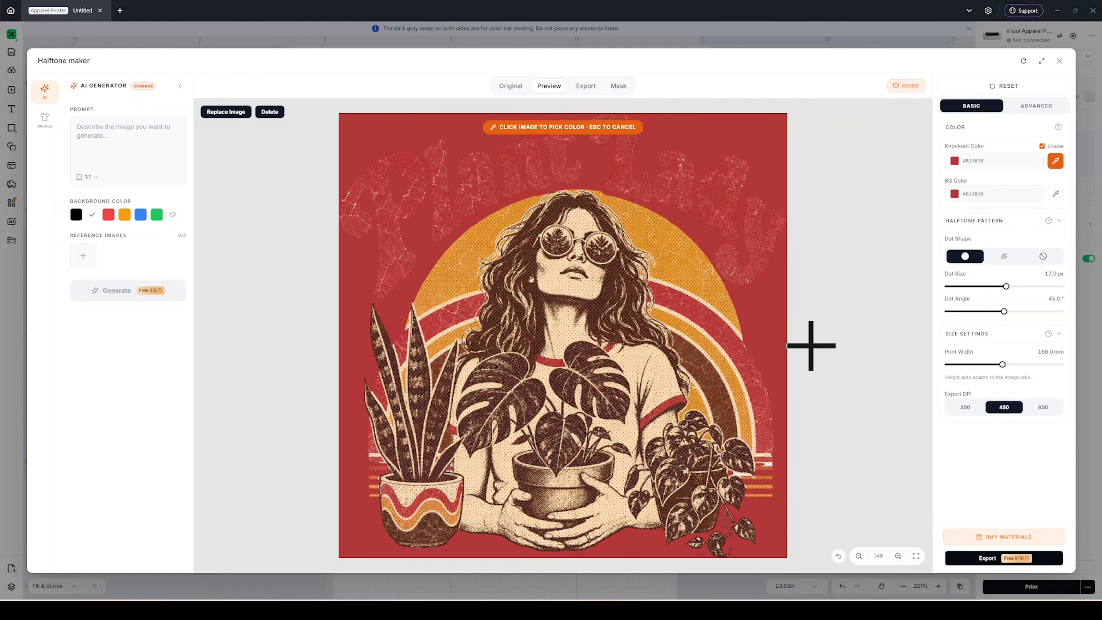
{"action": "left_click", "coordinate": [687, 283]}
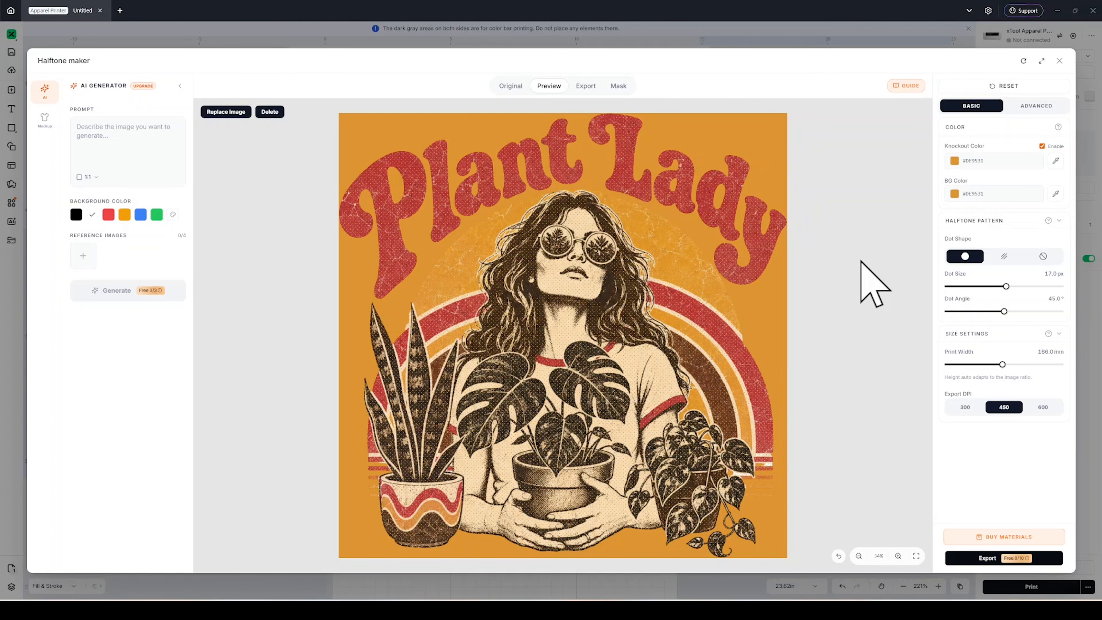
{"action": "left_click", "coordinate": [976, 192]}
{"action": "left_click", "coordinate": [947, 203]}
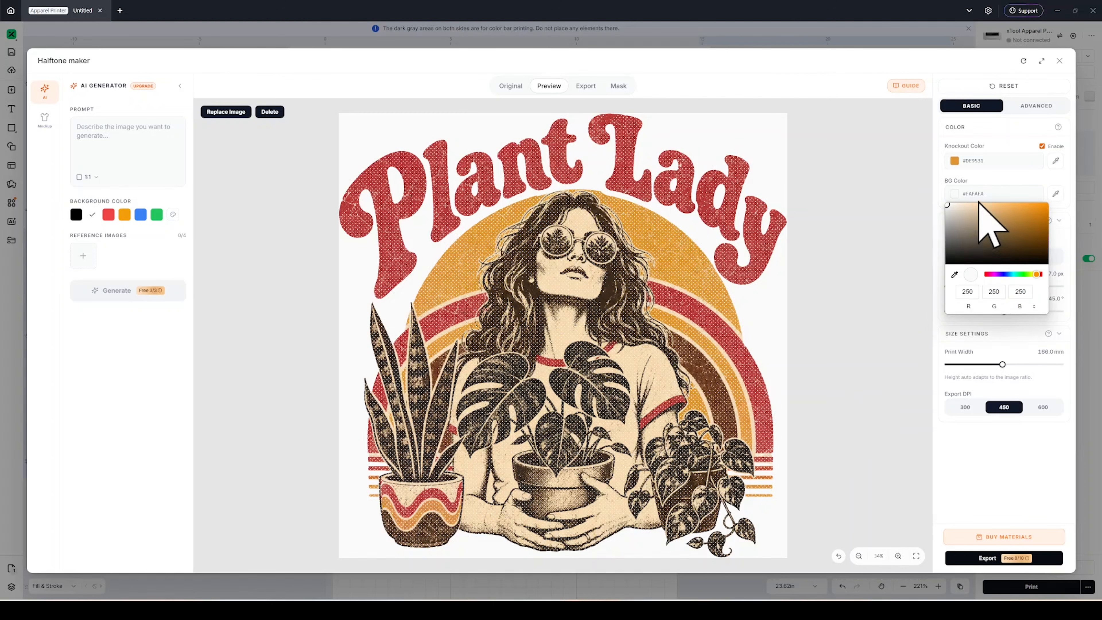
- Set the knockout color to near-black #171717
{"action": "left_click", "coordinate": [1057, 162]}
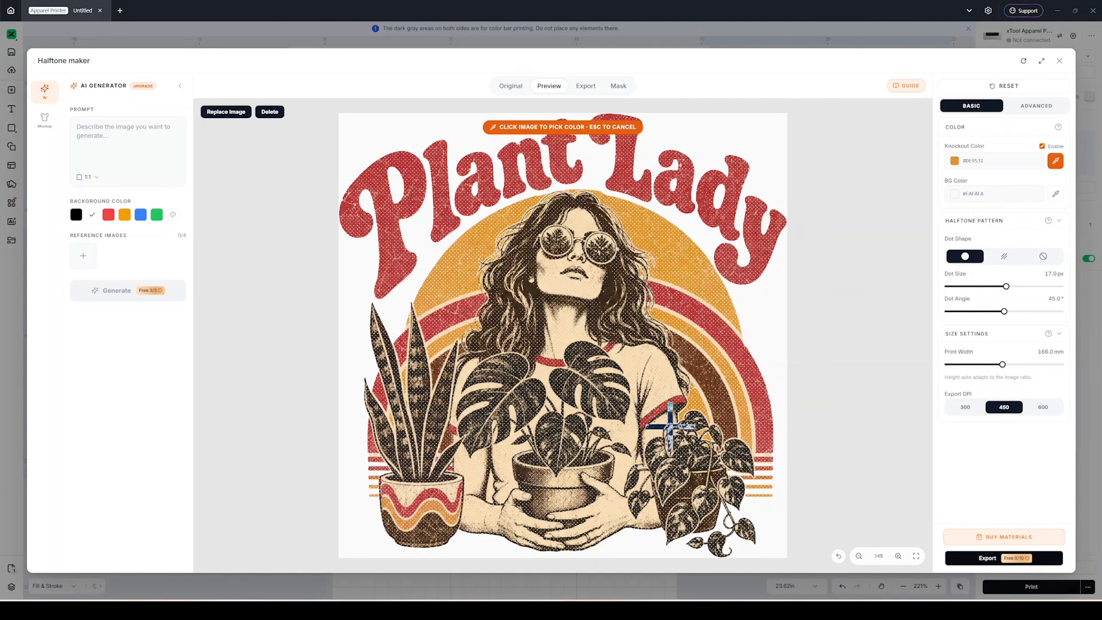
{"action": "left_click", "coordinate": [957, 162]}
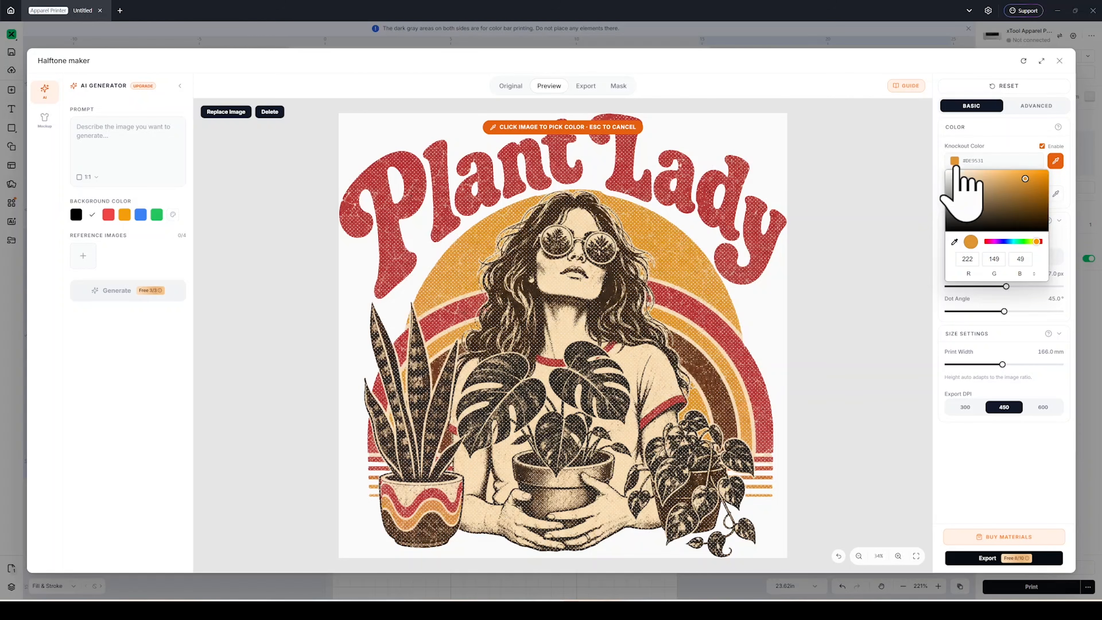
{"action": "left_click", "coordinate": [1012, 183]}
{"action": "left_click", "coordinate": [954, 222]}
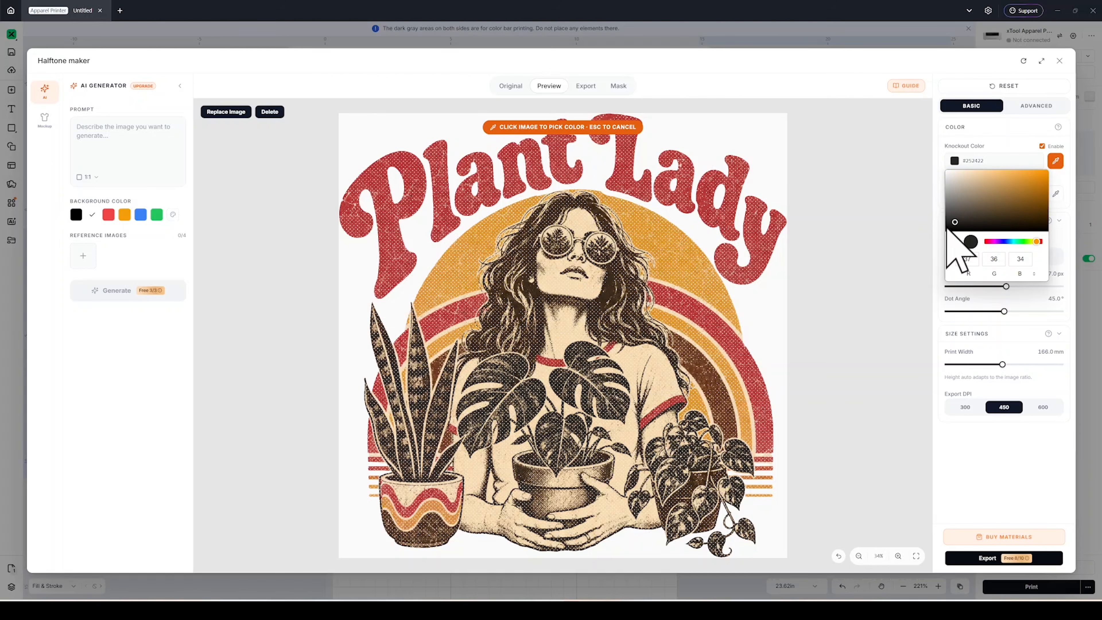
{"action": "left_click", "coordinate": [946, 228]}
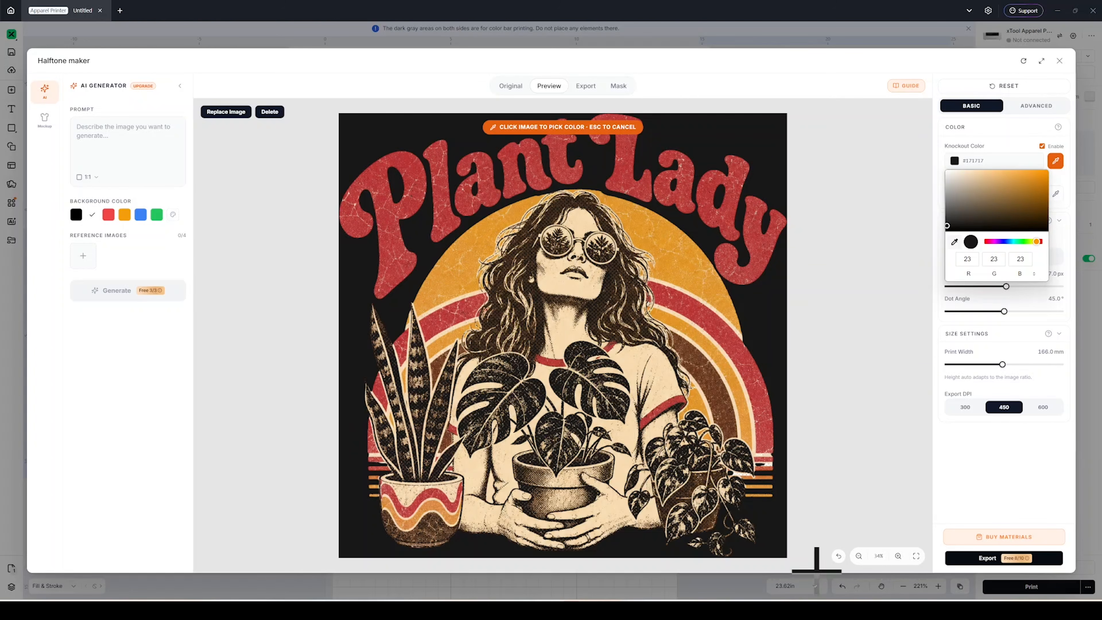
{"action": "left_click", "coordinate": [902, 208]}
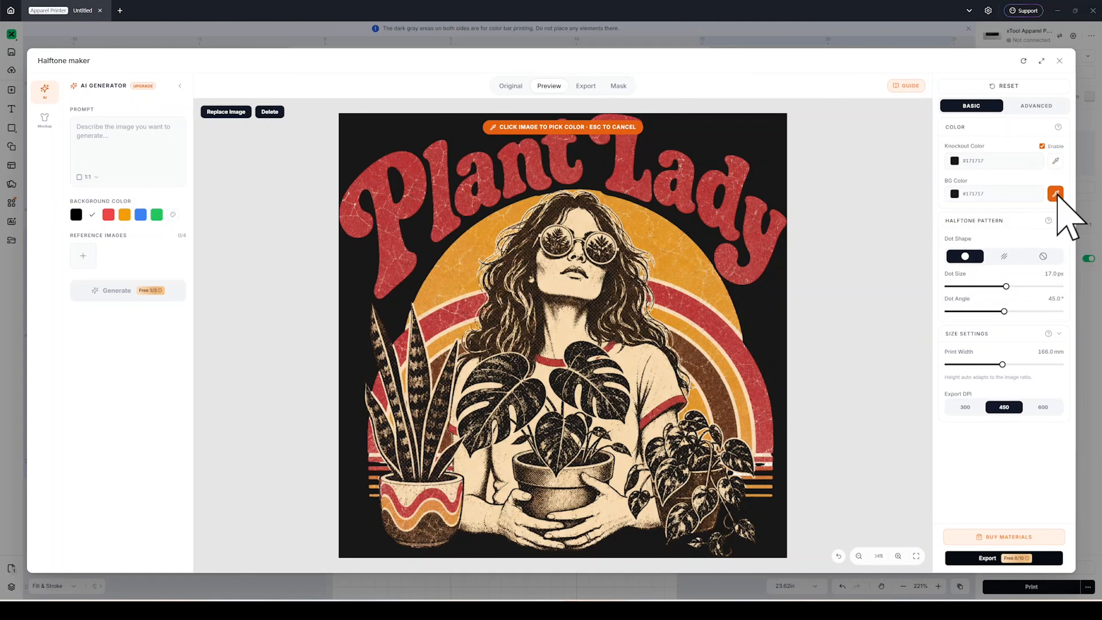
- Set the background color to pure white, RGB 255, 255, 255
{"action": "left_click", "coordinate": [957, 195]}
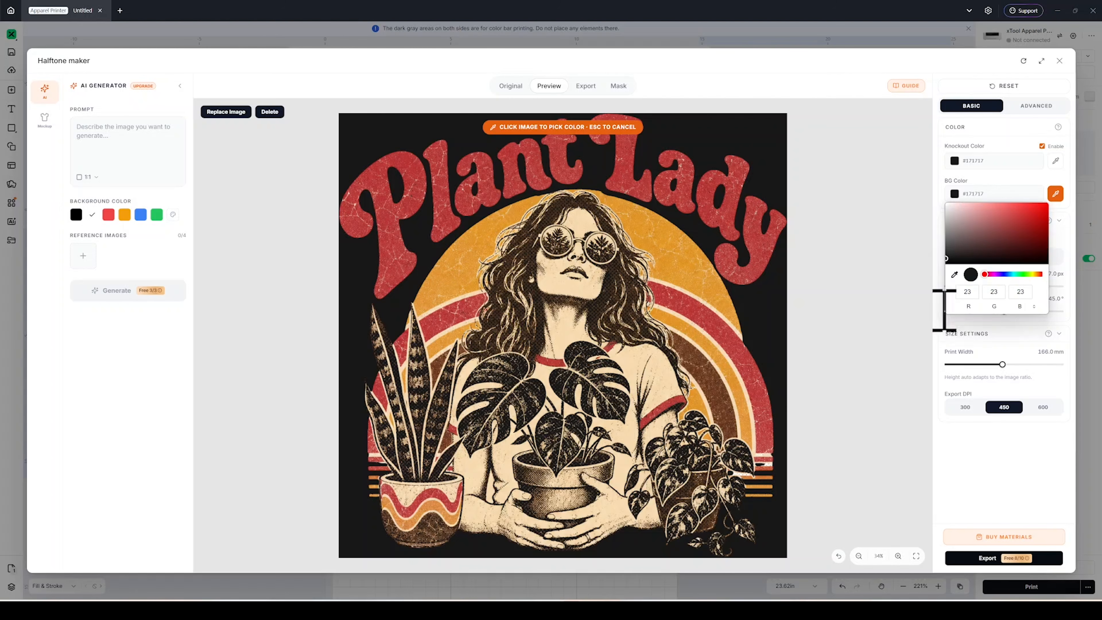
{"action": "left_click_drag", "start_coordinate": [946, 258], "coordinate": [951, 218]}
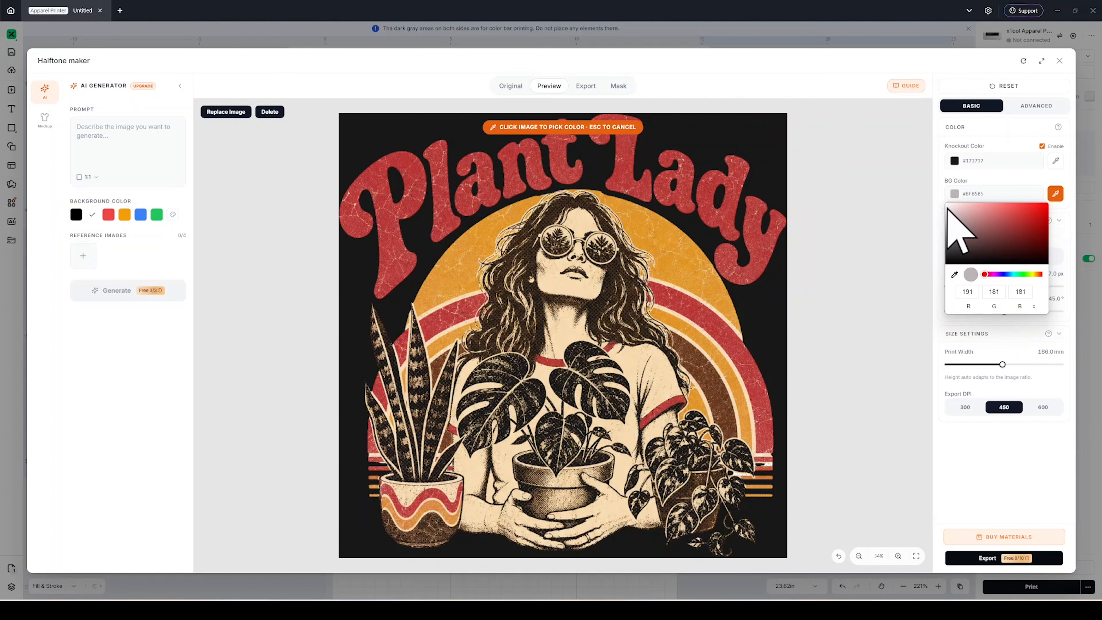
{"action": "left_click", "coordinate": [948, 207]}
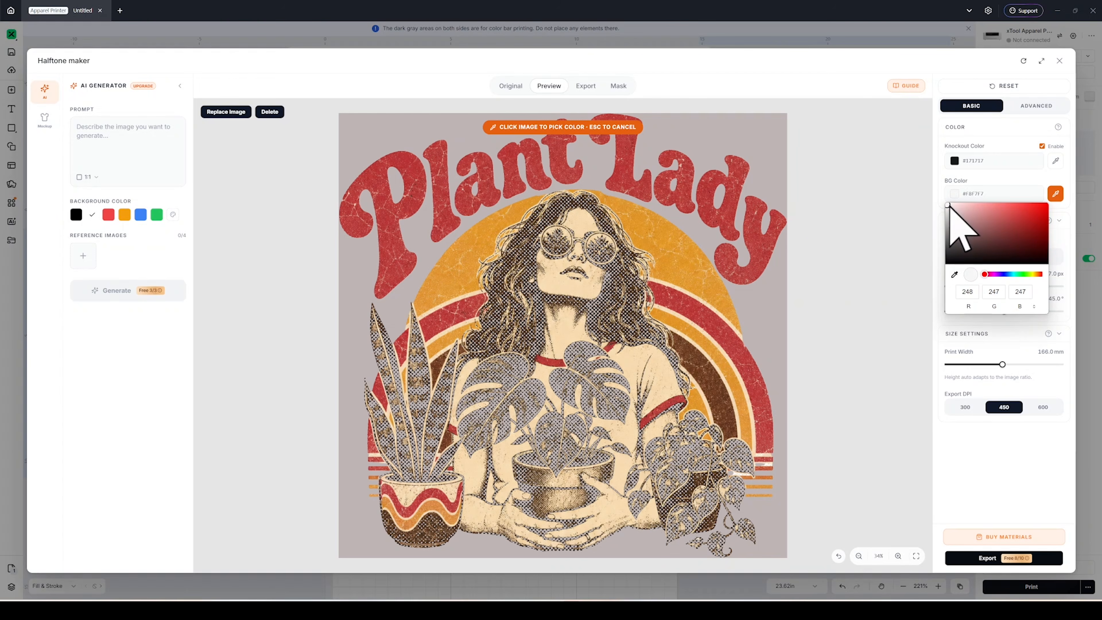
{"action": "left_click", "coordinate": [614, 524]}
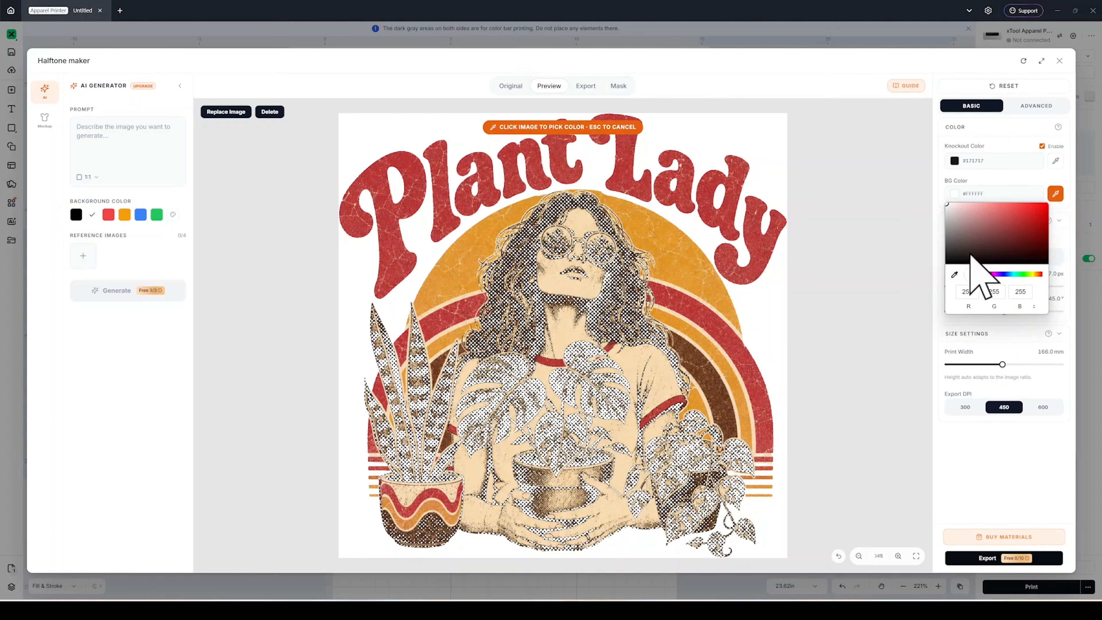
- Set the background color to near-black, RGB 15, 15, 15
{"action": "left_click", "coordinate": [948, 259]}
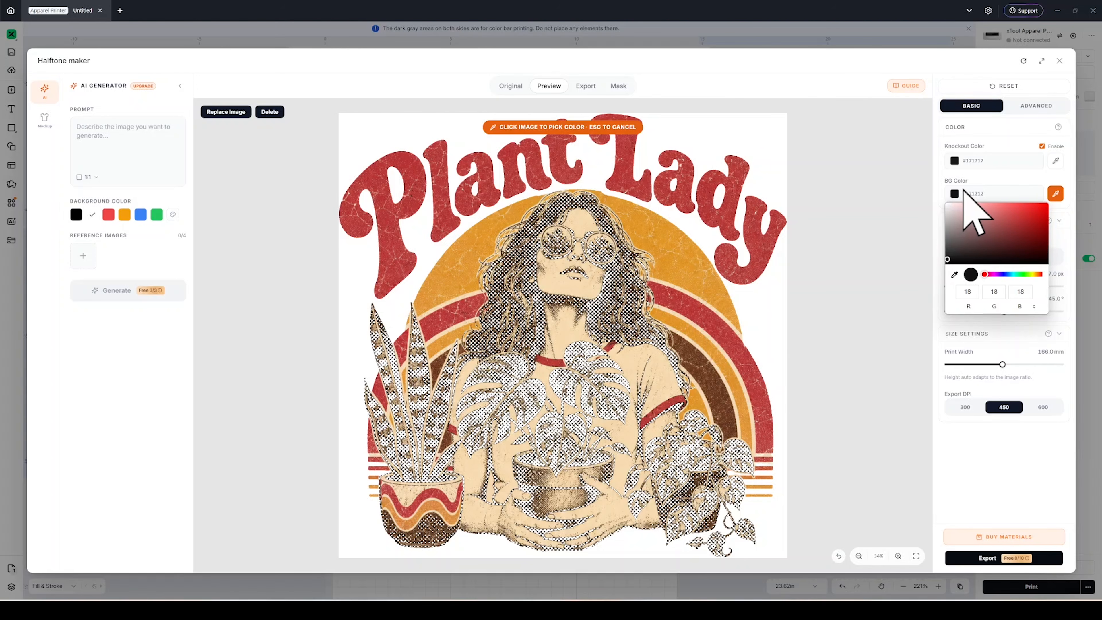
{"action": "left_click", "coordinate": [947, 262]}
{"action": "left_click", "coordinate": [947, 260]}
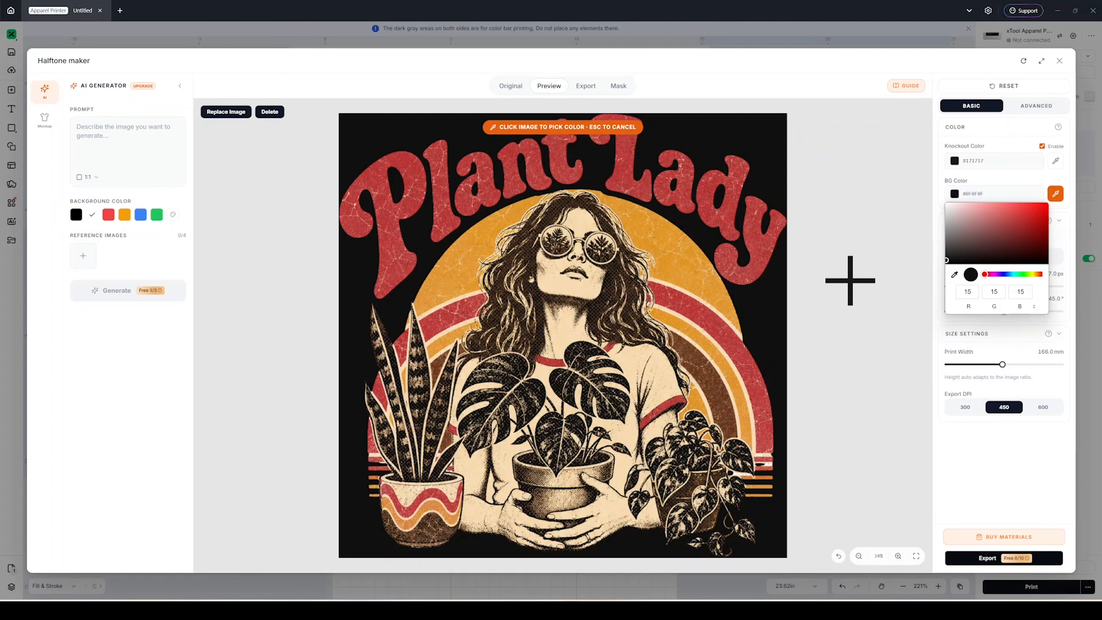
{"action": "left_click", "coordinate": [852, 277]}
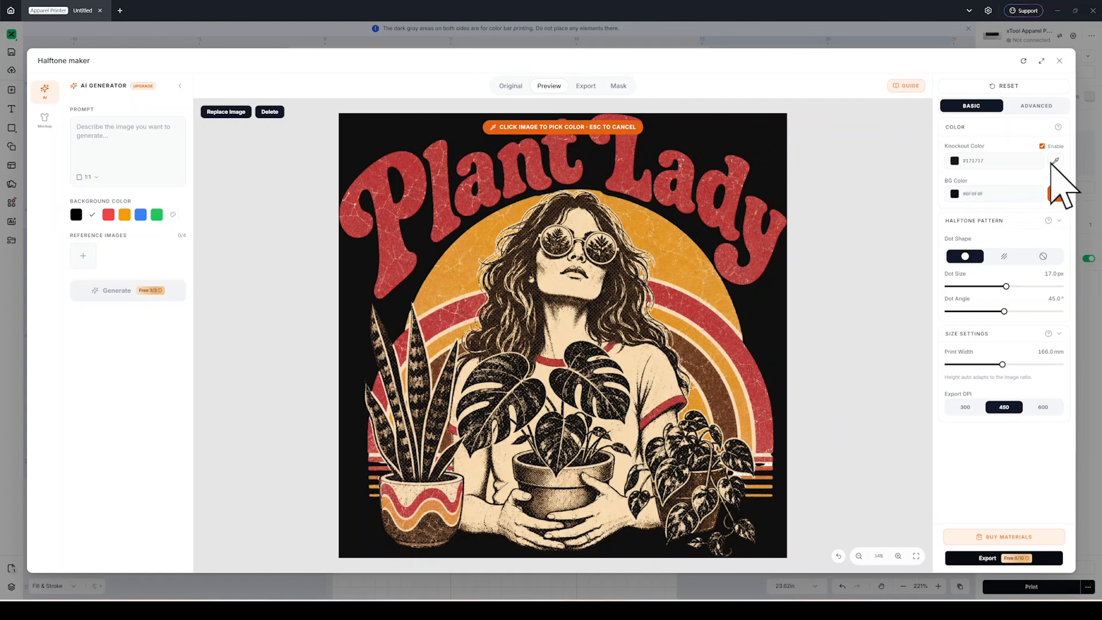
- Pick the cream of the woman's shirt (#F6D8AF) as the knockout color
{"action": "left_click", "coordinate": [996, 162]}
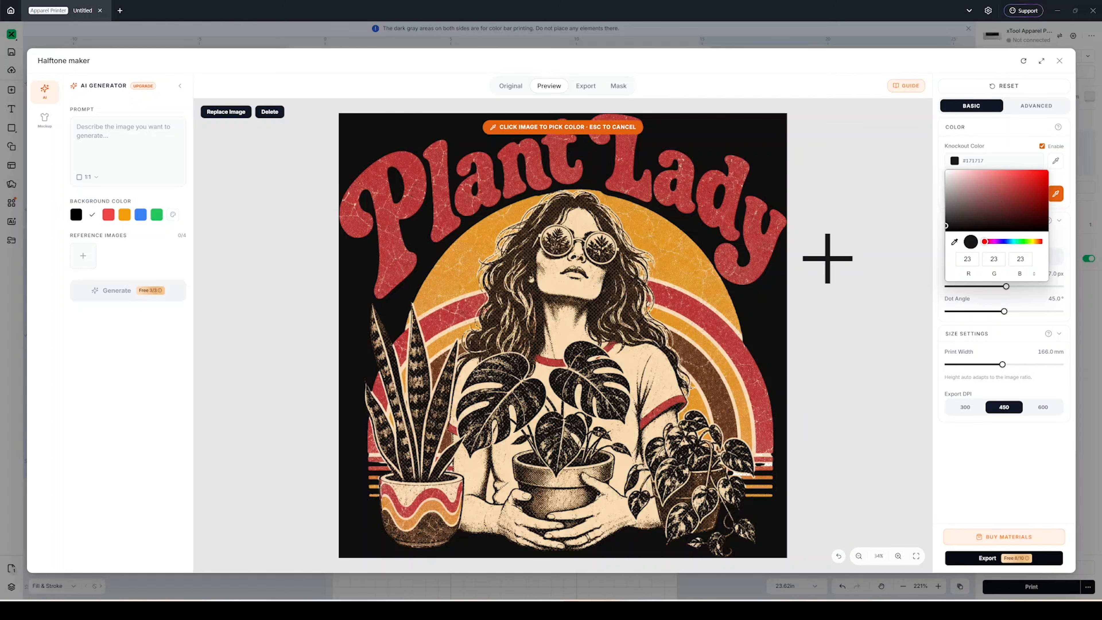
{"action": "left_click", "coordinate": [1056, 161]}
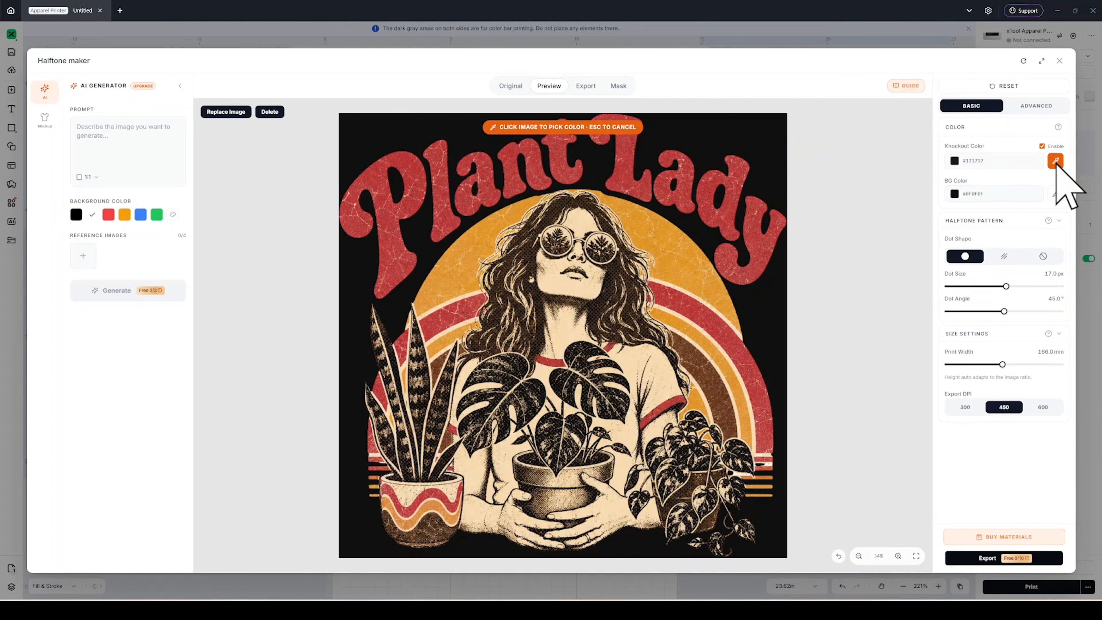
{"action": "left_click", "coordinate": [658, 369]}
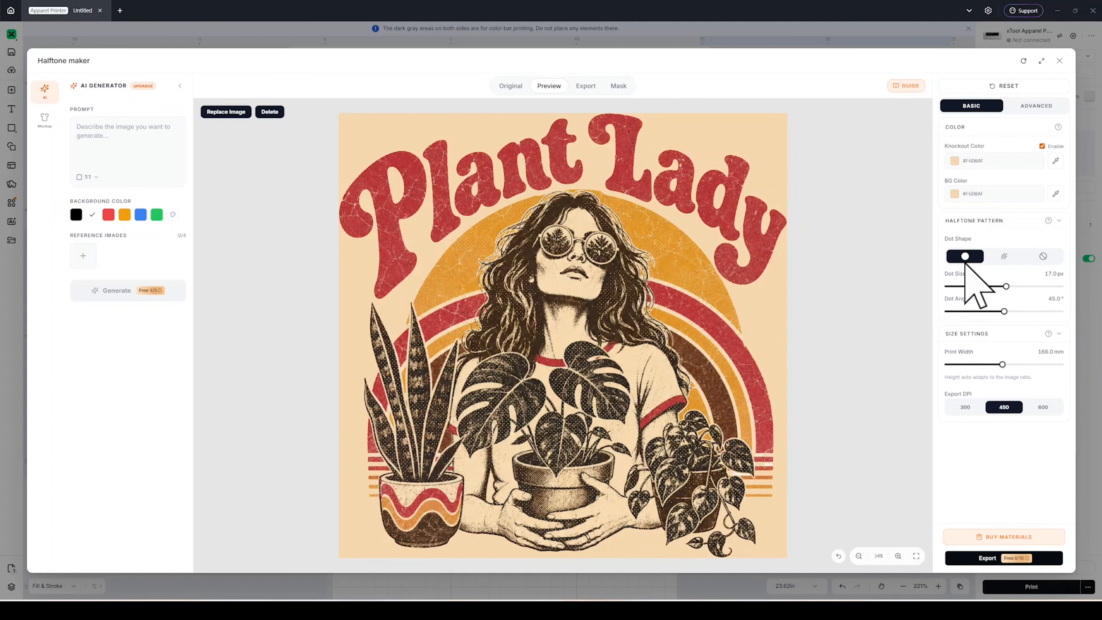
- Try the line pattern and the blockout-only dot shape, and return to round dots
{"action": "left_click", "coordinate": [1003, 256]}
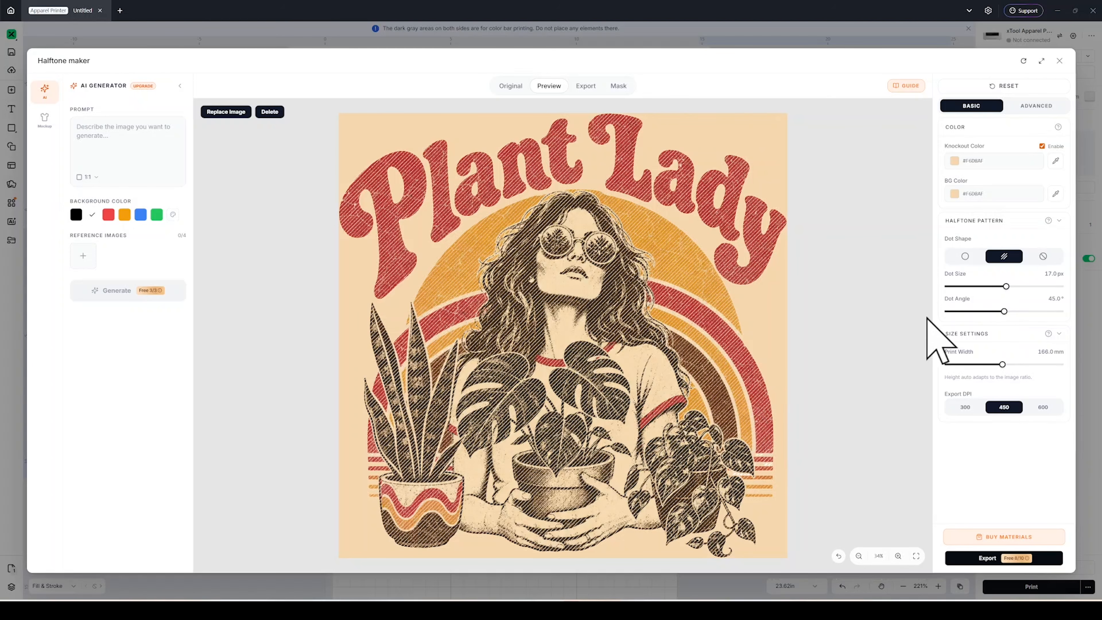
{"action": "left_click", "coordinate": [1043, 256]}
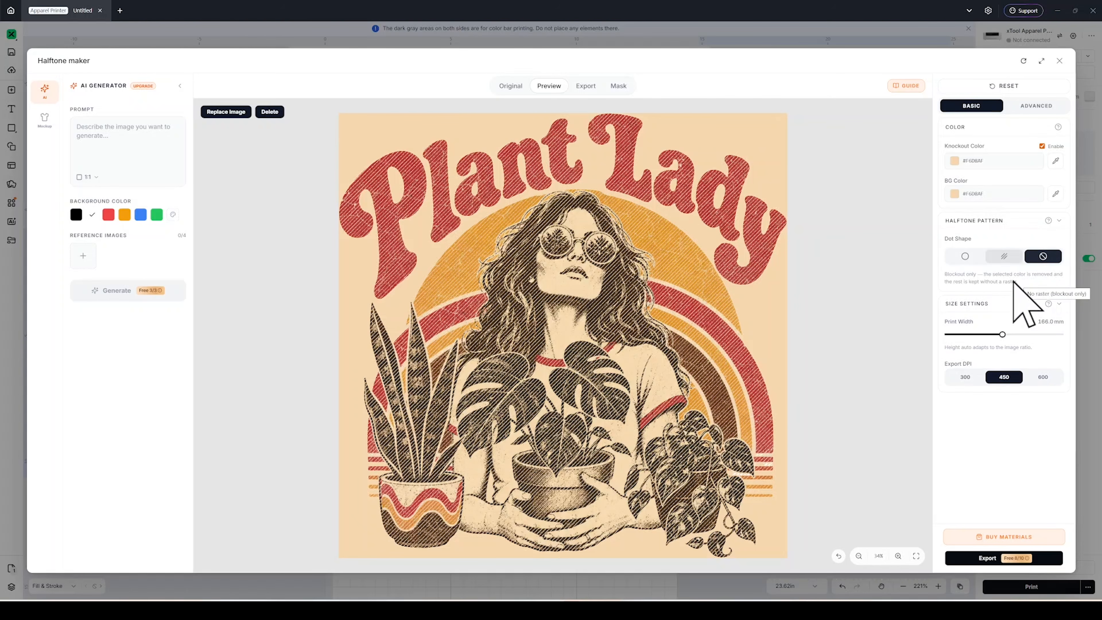
{"action": "left_click", "coordinate": [965, 256]}
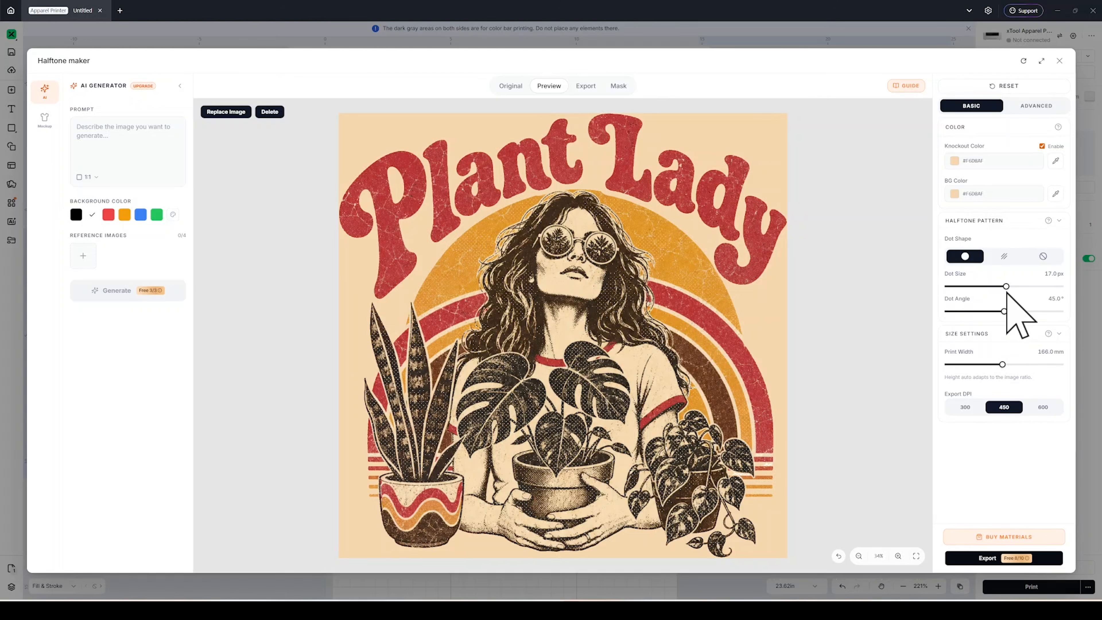
- Set the halftone dot size to 23 px and the print width to 150 mm
{"action": "left_click_drag", "start_coordinate": [1006, 285], "coordinate": [981, 286]}
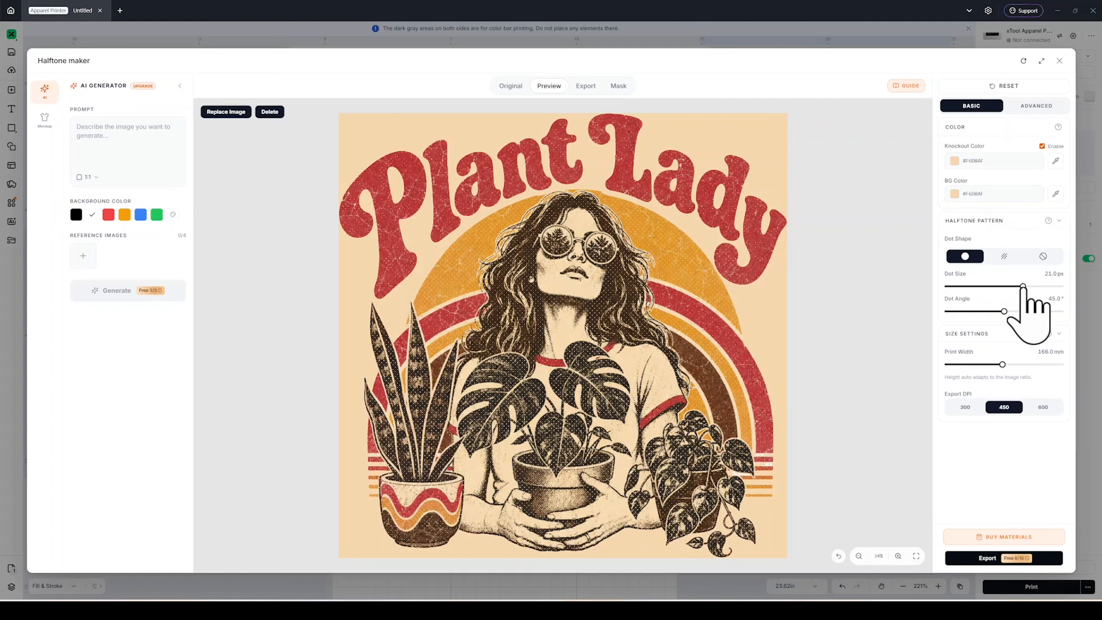
{"action": "left_click", "coordinate": [1032, 288]}
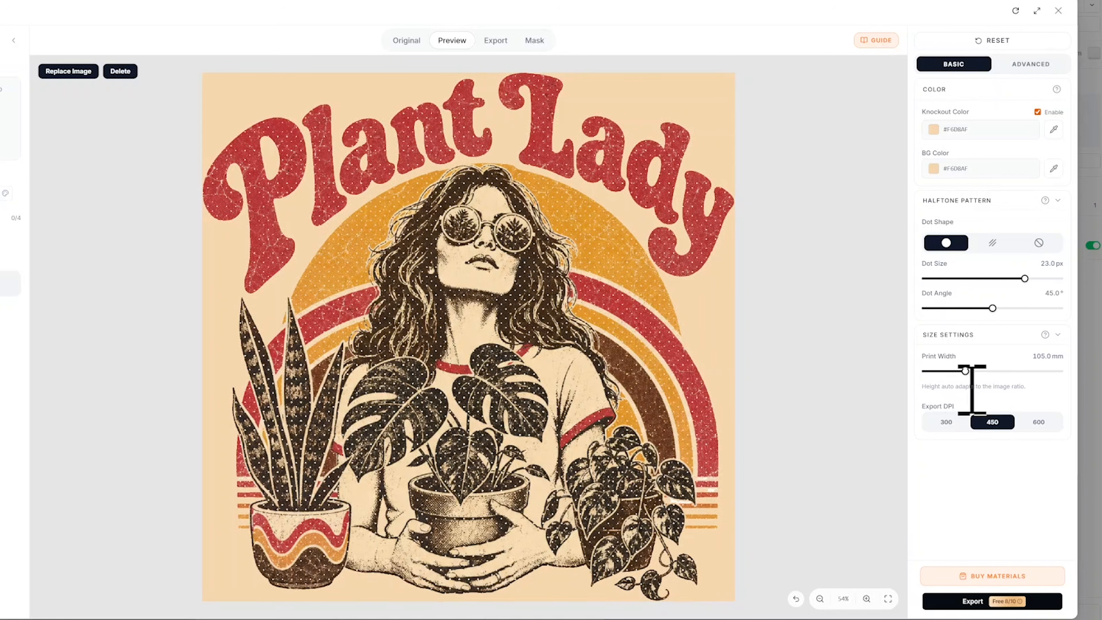
{"action": "left_click", "coordinate": [1002, 372]}
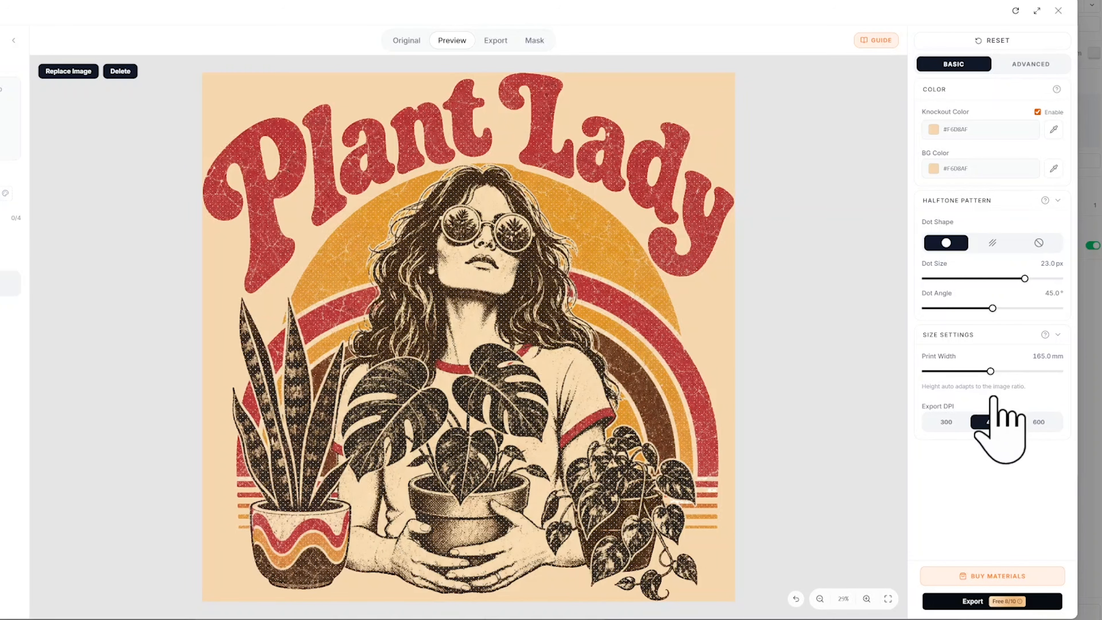
{"action": "left_click_drag", "start_coordinate": [990, 372], "coordinate": [985, 372]}
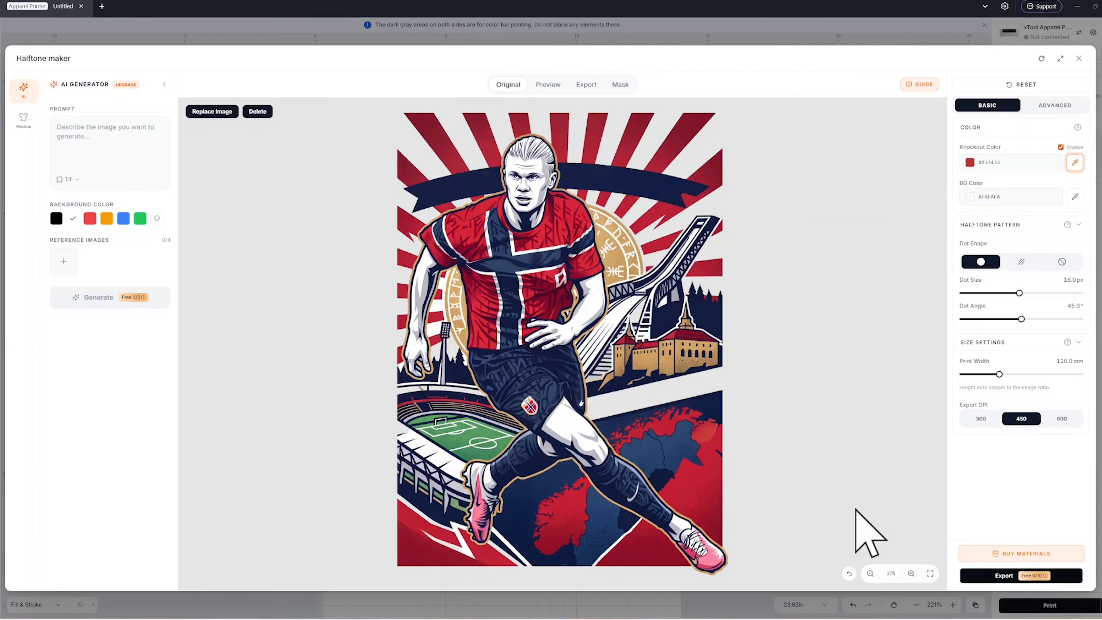
- Try black #000000, white #FFFFFF and the banner's navy as knockout colors on the football player design
{"action": "left_click", "coordinate": [1075, 162]}
{"action": "left_click", "coordinate": [654, 393]}
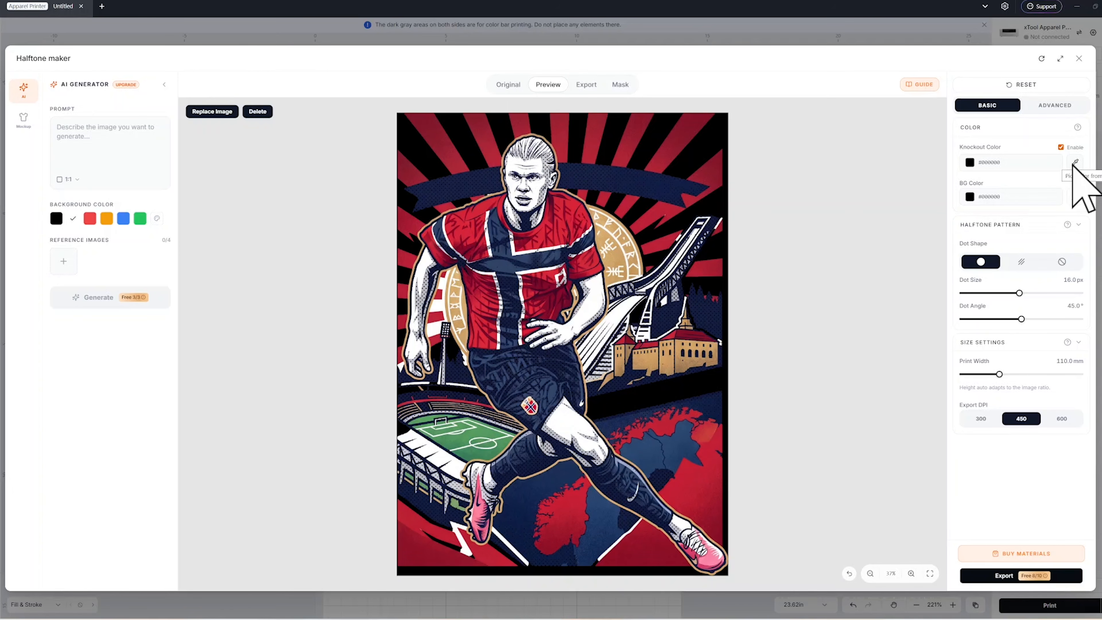
{"action": "left_click", "coordinate": [1075, 164]}
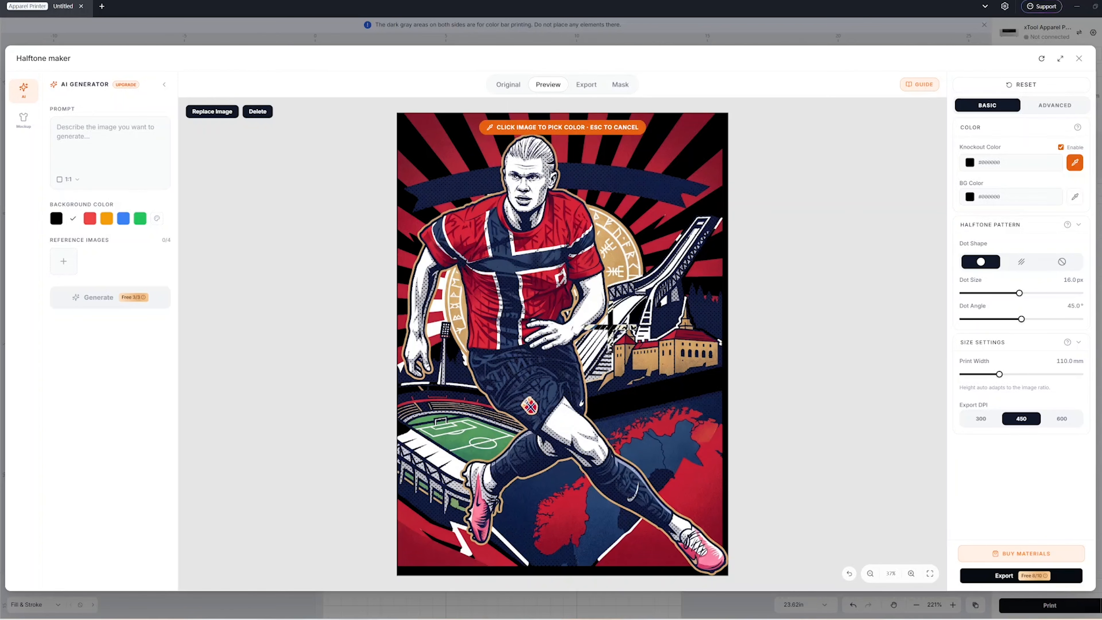
{"action": "left_click", "coordinate": [593, 306]}
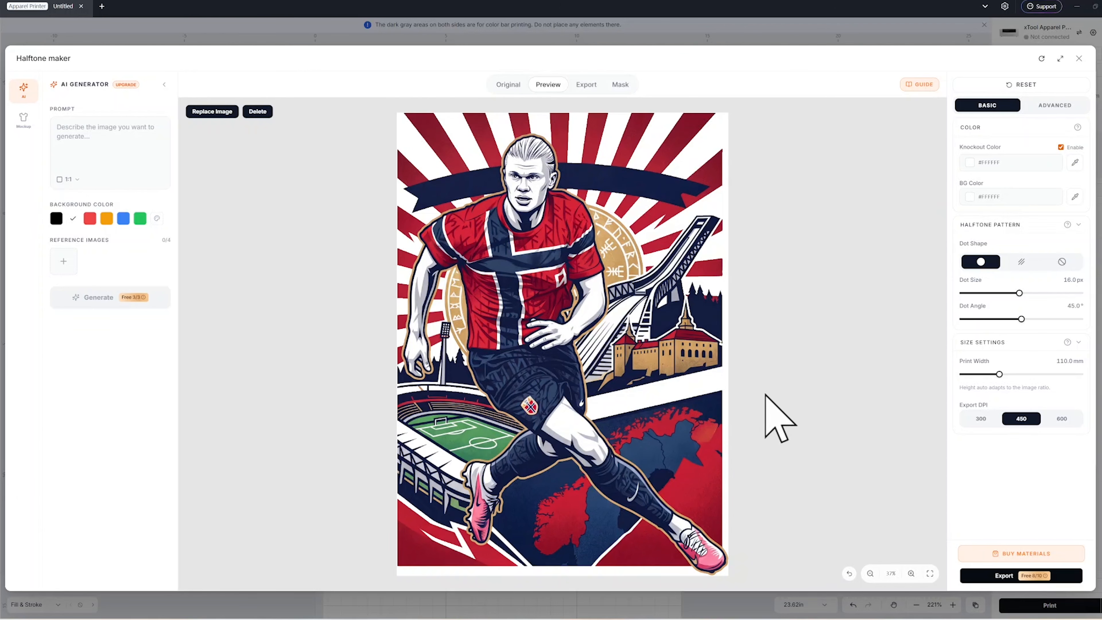
{"action": "left_click", "coordinate": [1075, 163]}
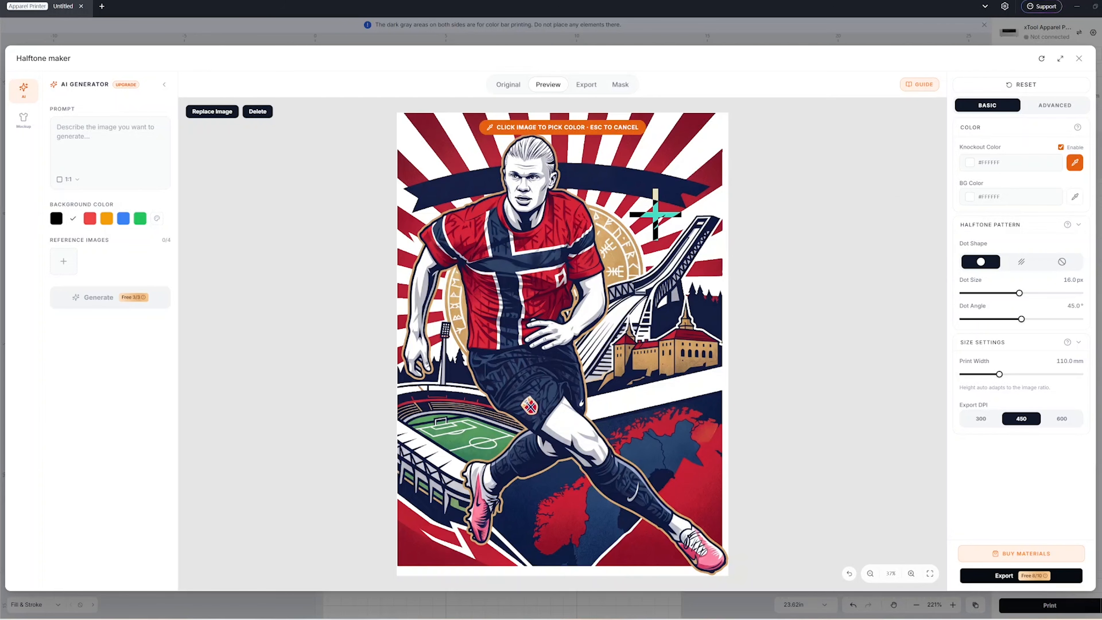
{"action": "left_click", "coordinate": [632, 184]}
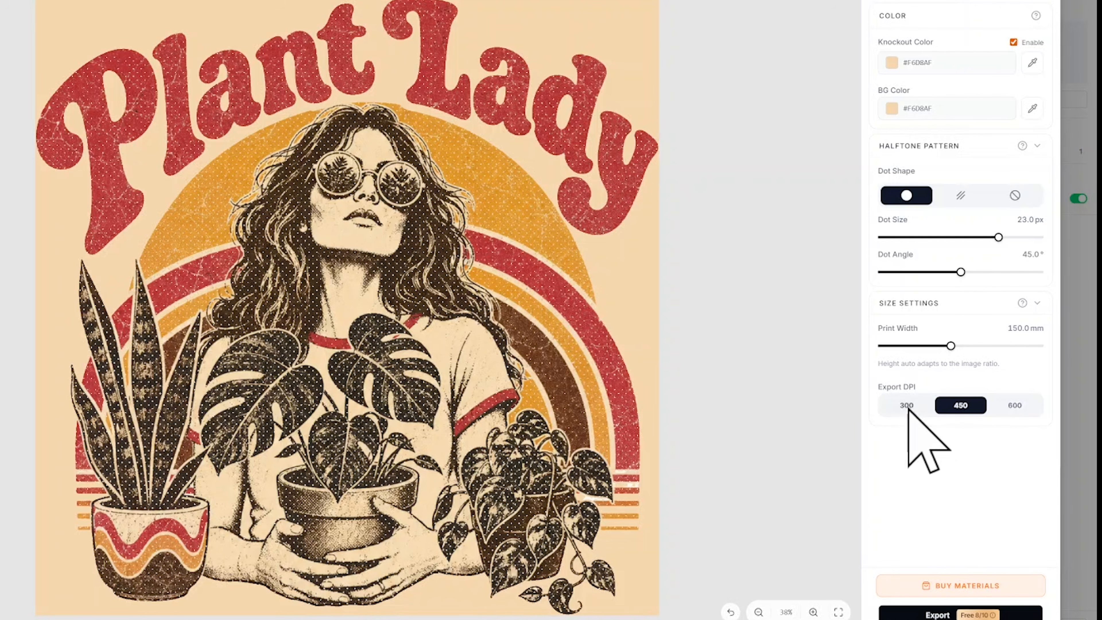
- Choose 450 as the export DPI for the Plant Lady halftone and import the result to the canvas
{"action": "left_click", "coordinate": [910, 411]}
{"action": "left_click", "coordinate": [962, 413]}
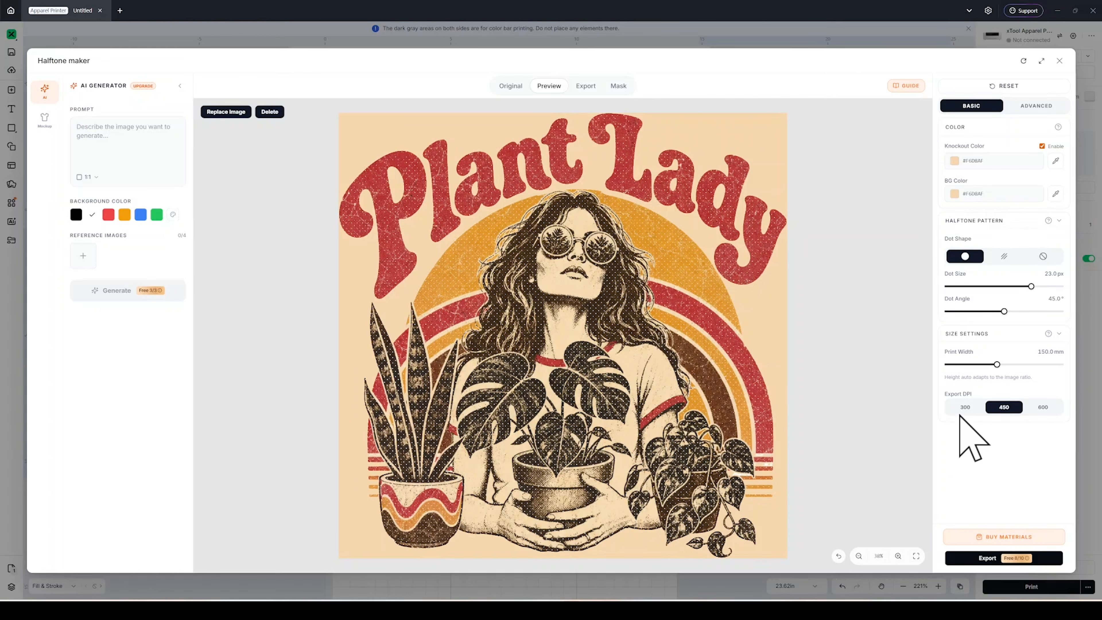
{"action": "left_click", "coordinate": [906, 405]}
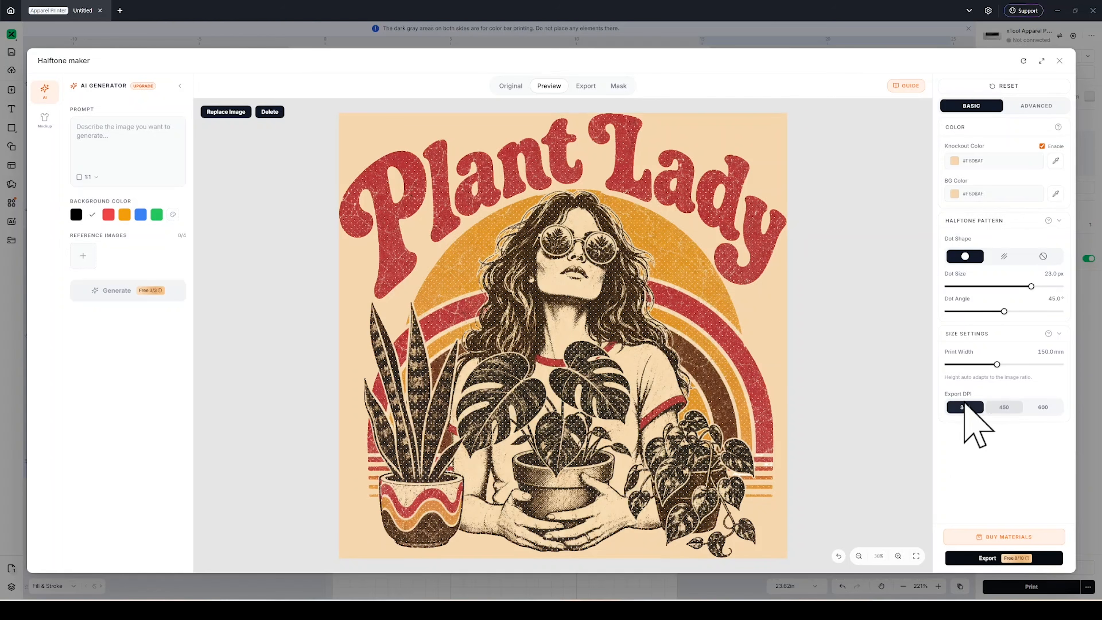
{"action": "left_click", "coordinate": [1002, 408]}
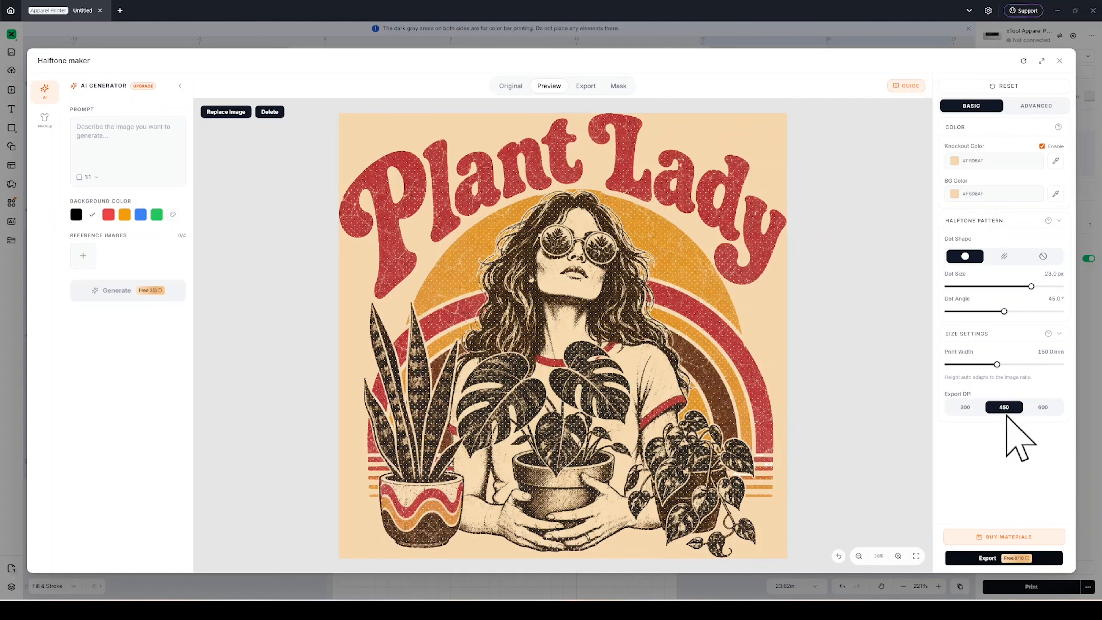
{"action": "left_click", "coordinate": [982, 560]}
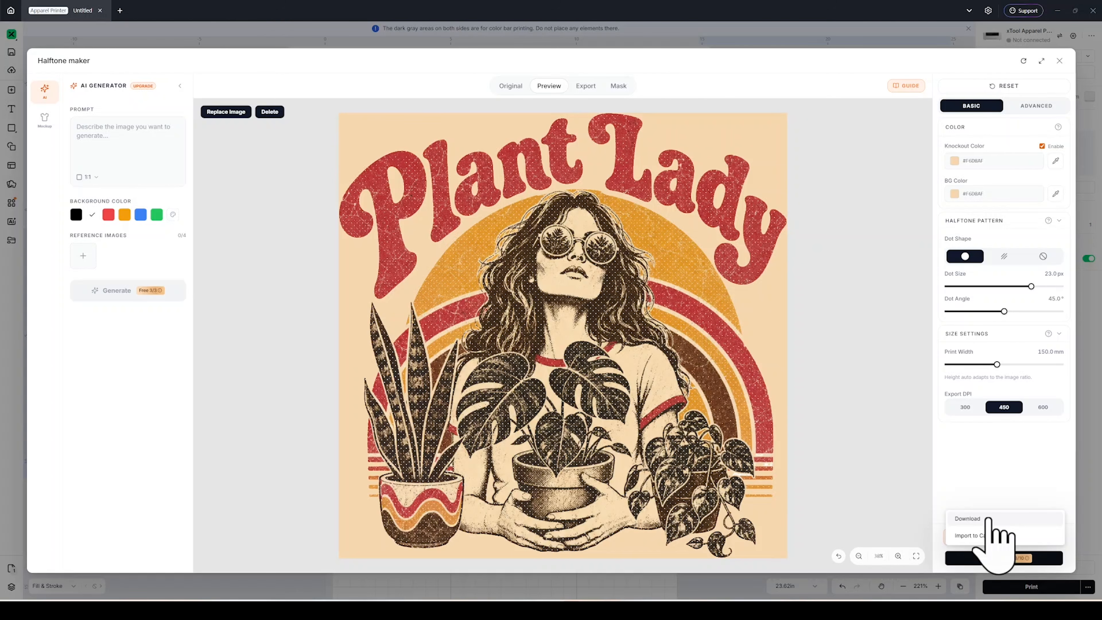
{"action": "left_click", "coordinate": [988, 537]}
- Arrange the three Plant Lady versions side by side, with the cream knockout version beyond the right edge of the work area
{"action": "left_click_drag", "start_coordinate": [512, 327], "coordinate": [765, 276]}
{"action": "left_click_drag", "start_coordinate": [650, 438], "coordinate": [442, 412]}
{"action": "left_click_drag", "start_coordinate": [804, 382], "coordinate": [815, 467]}
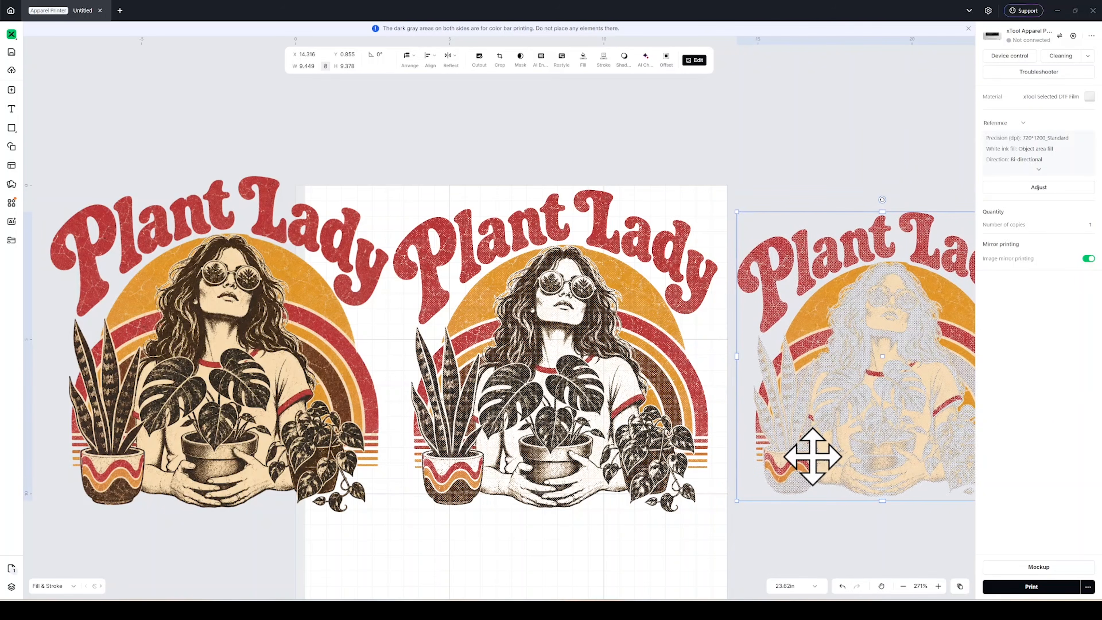
- Draw a rectangle about 9.16 by 10.65 in over the rightmost Plant Lady version and delete it
{"action": "left_click", "coordinate": [13, 129]}
{"action": "mouse_move", "coordinate": [13, 129]}
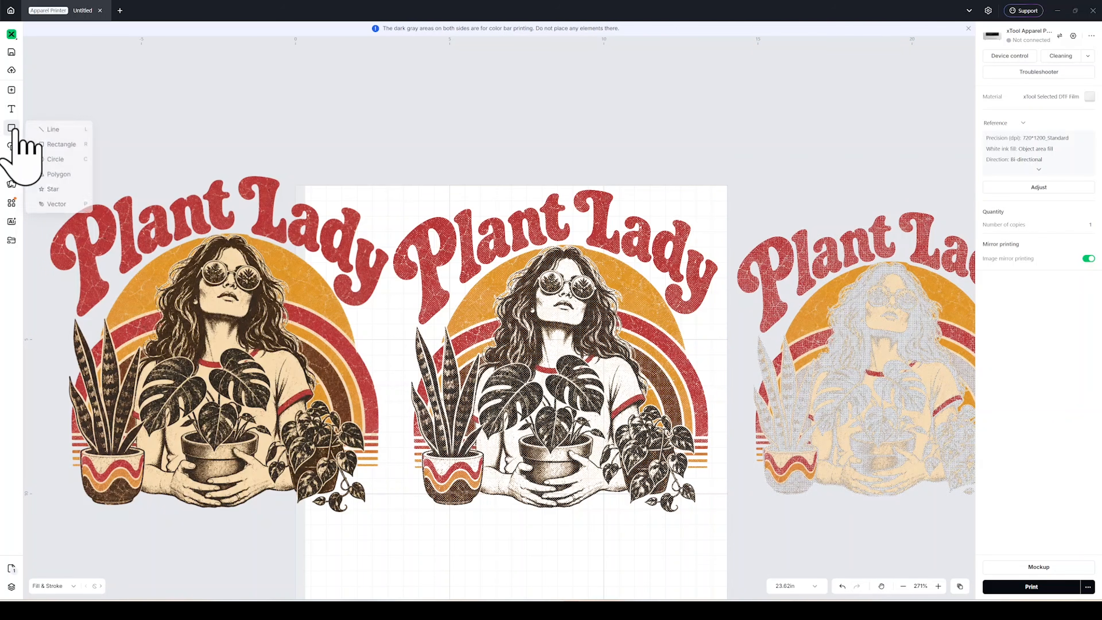
{"action": "left_click", "coordinate": [70, 148]}
{"action": "left_click_drag", "start_coordinate": [722, 200], "coordinate": [998, 519]}
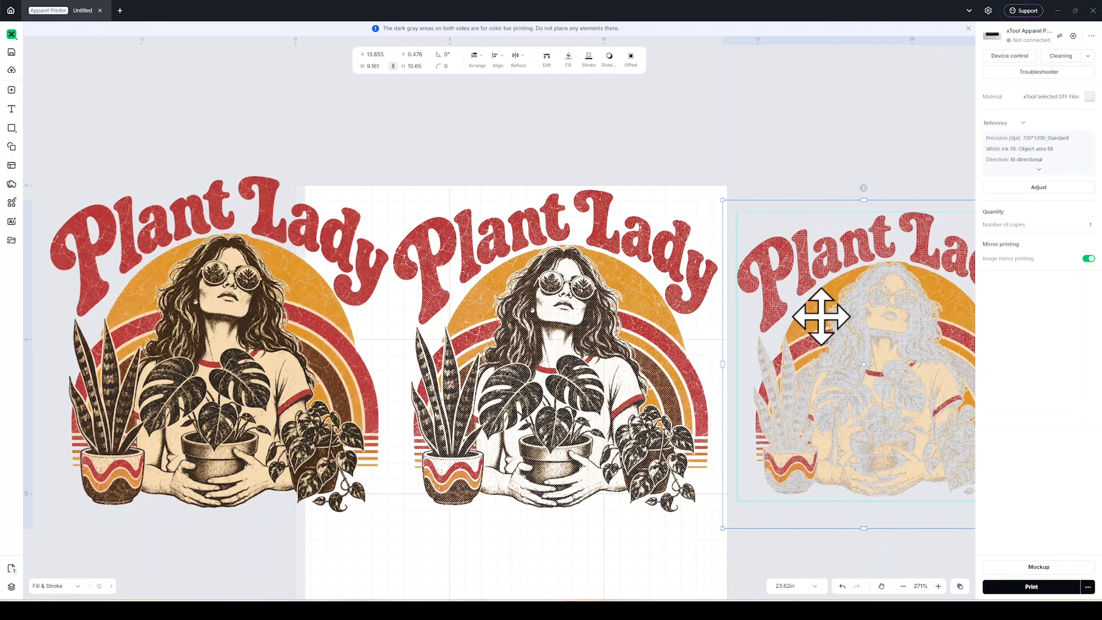
{"action": "key", "text": "Delete"}
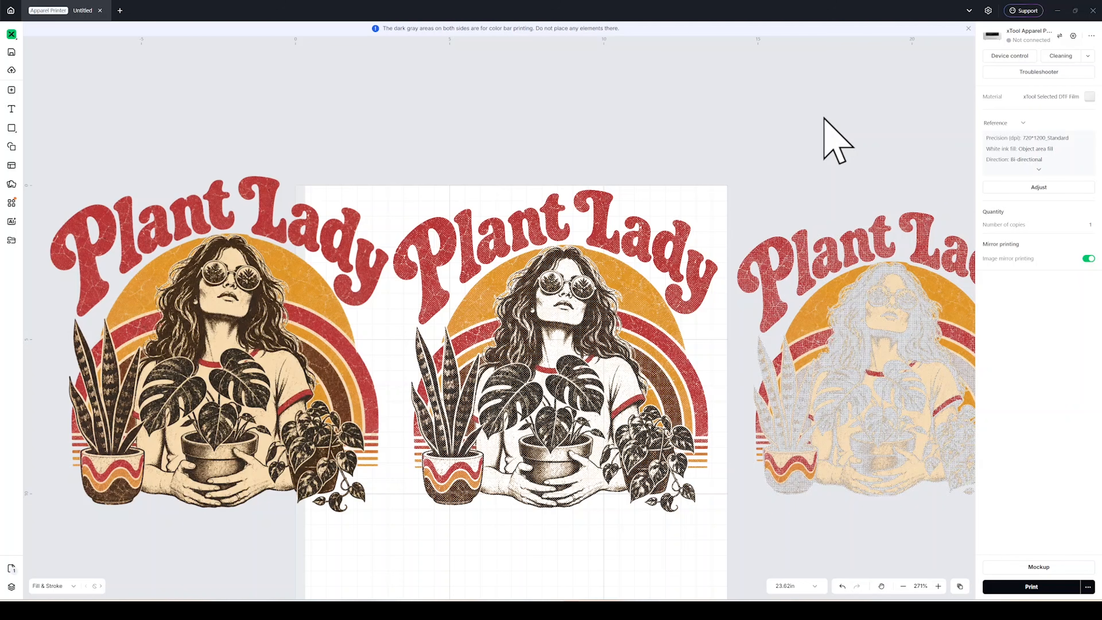
- Move the leftmost Plant Lady version completely off the work area and send the center halftone version to print
{"action": "left_click_drag", "start_coordinate": [221, 352], "coordinate": [91, 335]}
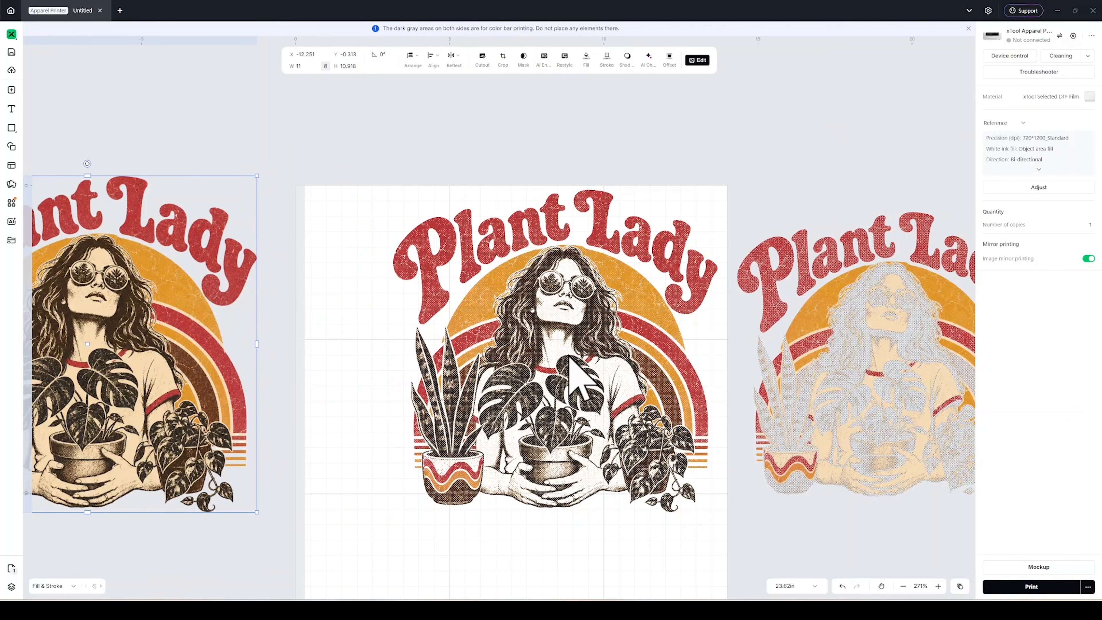
{"action": "left_click", "coordinate": [614, 358]}
{"action": "scroll", "coordinate": [622, 323], "scroll_direction": "up", "scroll_amount": 4}
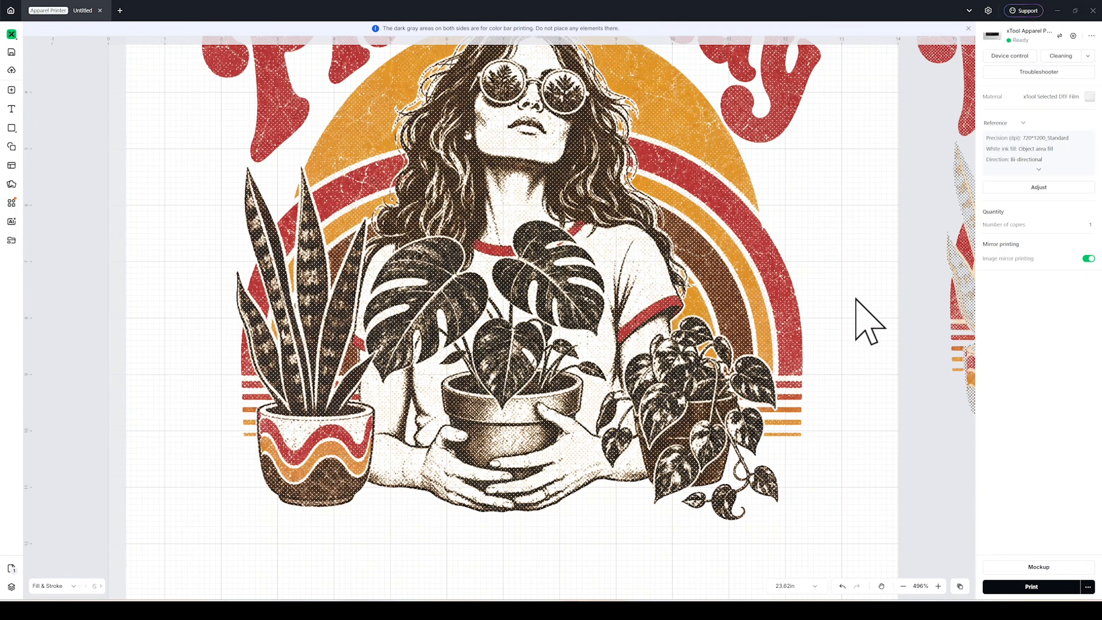
{"action": "scroll", "coordinate": [867, 321], "scroll_direction": "up", "scroll_amount": 4}
{"action": "left_click", "coordinate": [1030, 587]}
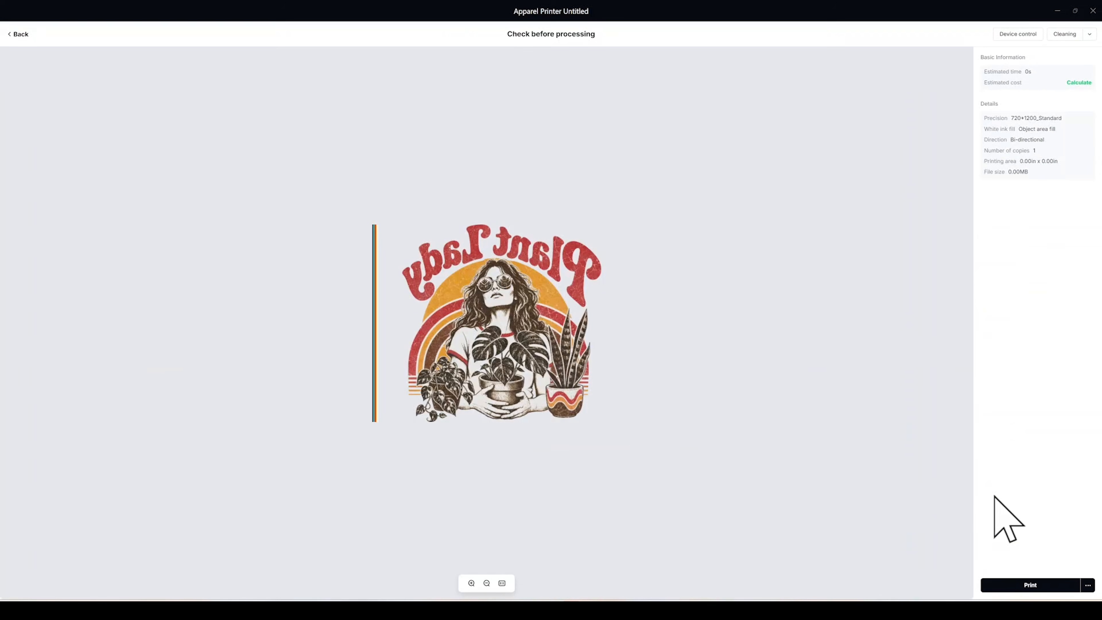
{"action": "left_click", "coordinate": [1043, 586]}
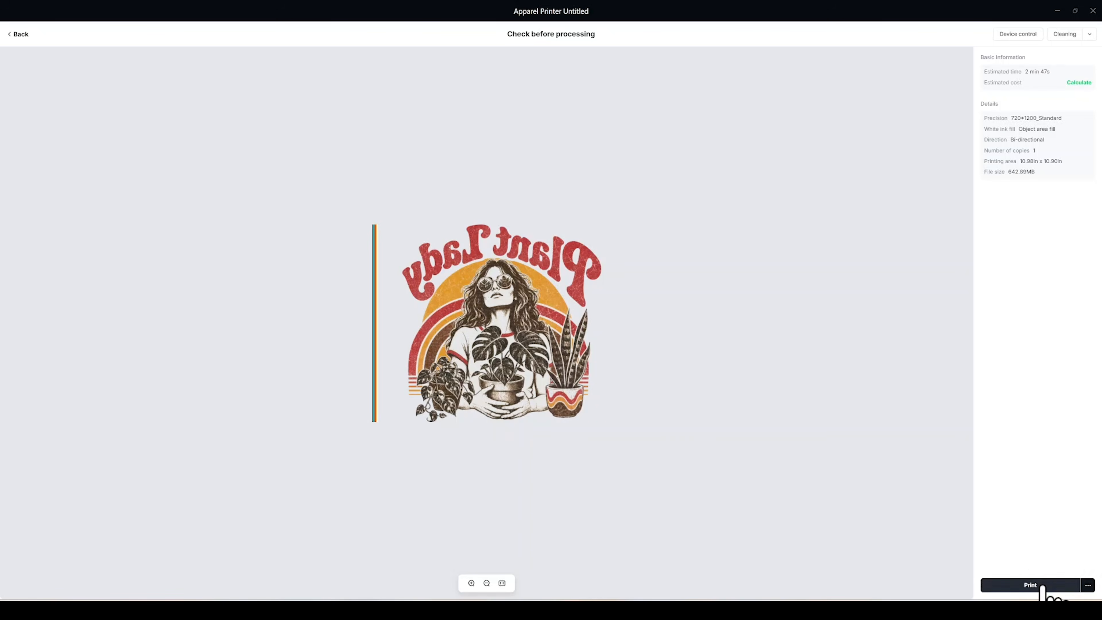